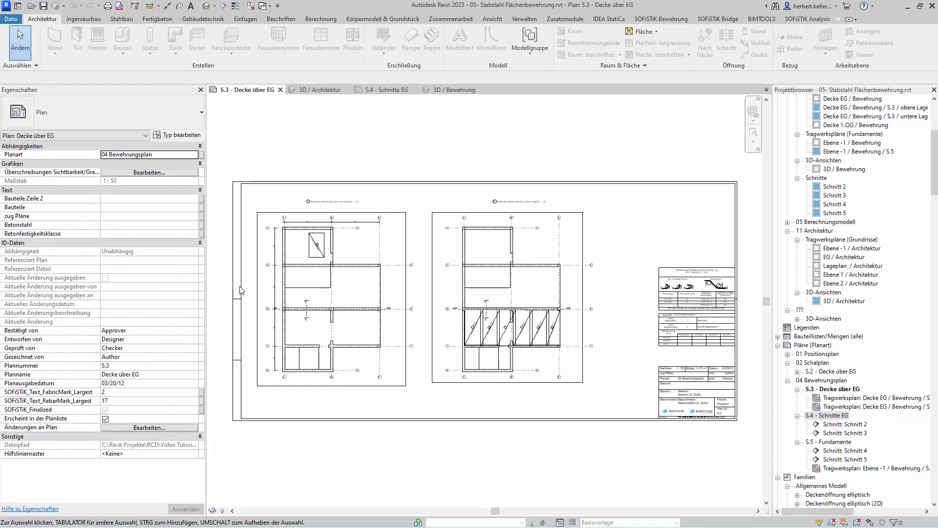
Zoom into the left floor plan on sheet S.3 around grid lines 2 and 3.
{"action": "scroll", "coordinate": [241, 290], "scroll_direction": "up", "scroll_amount": 1}
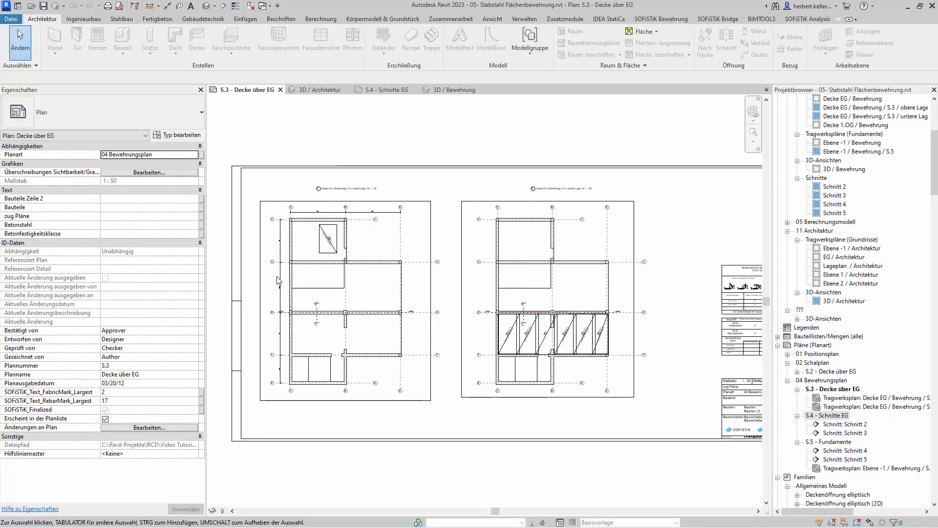
{"action": "scroll", "coordinate": [258, 262], "scroll_direction": "up", "scroll_amount": 2}
{"action": "scroll", "coordinate": [257, 260], "scroll_direction": "up", "scroll_amount": 4}
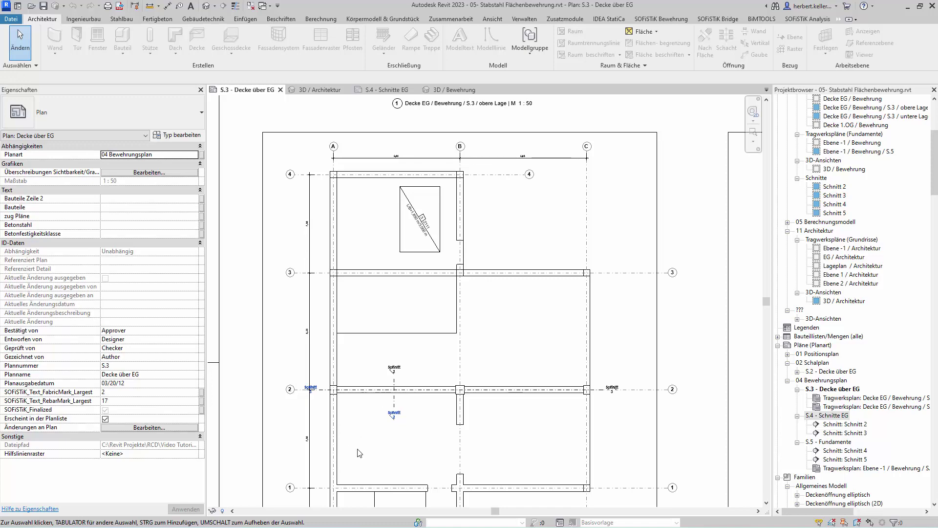
{"action": "scroll", "coordinate": [359, 453], "scroll_direction": "up", "scroll_amount": 3}
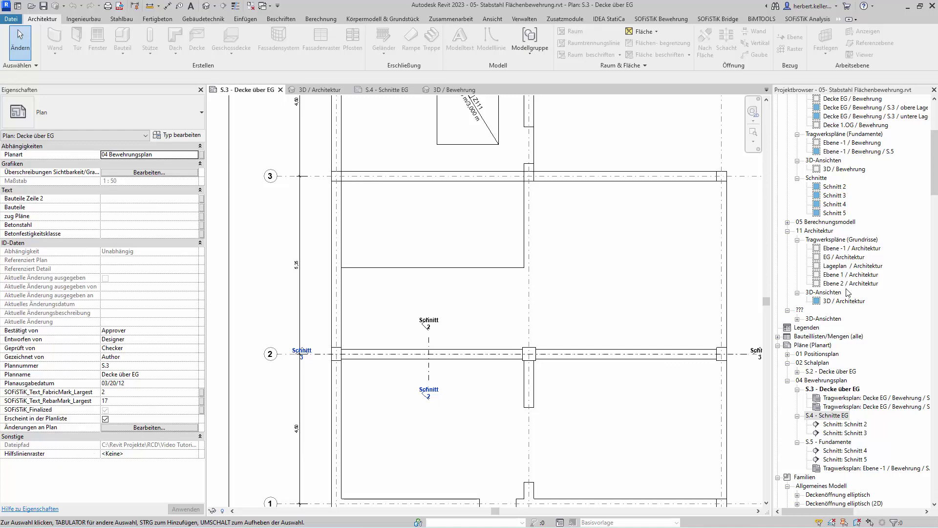
Activate the plan viewport, select the STB 20 cm slab, and start a Flächenbewehrung sketch.
{"action": "left_click", "coordinate": [728, 272]}
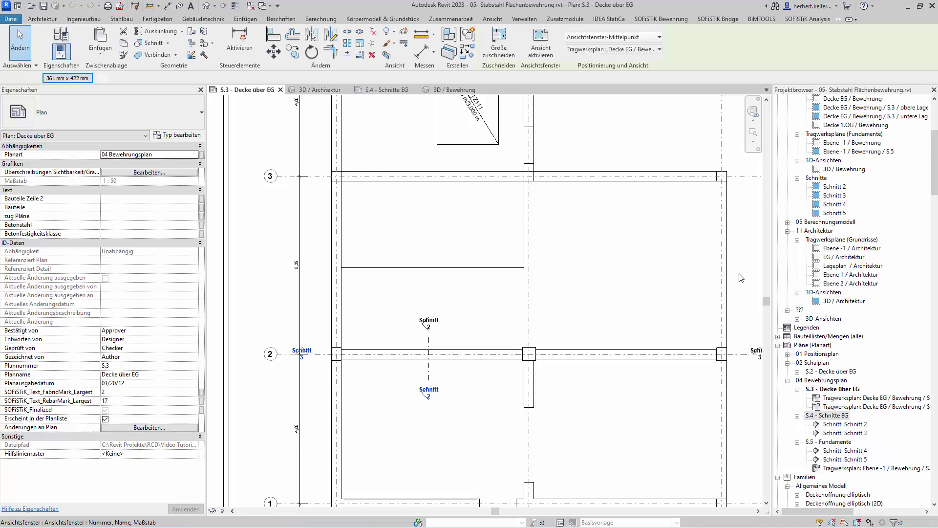
{"action": "double_click", "coordinate": [732, 276]}
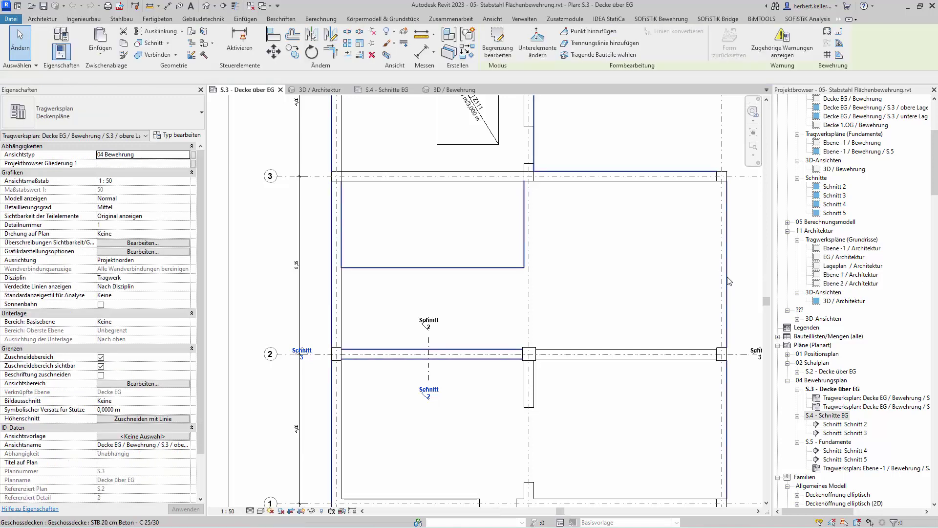
{"action": "left_click", "coordinate": [729, 281]}
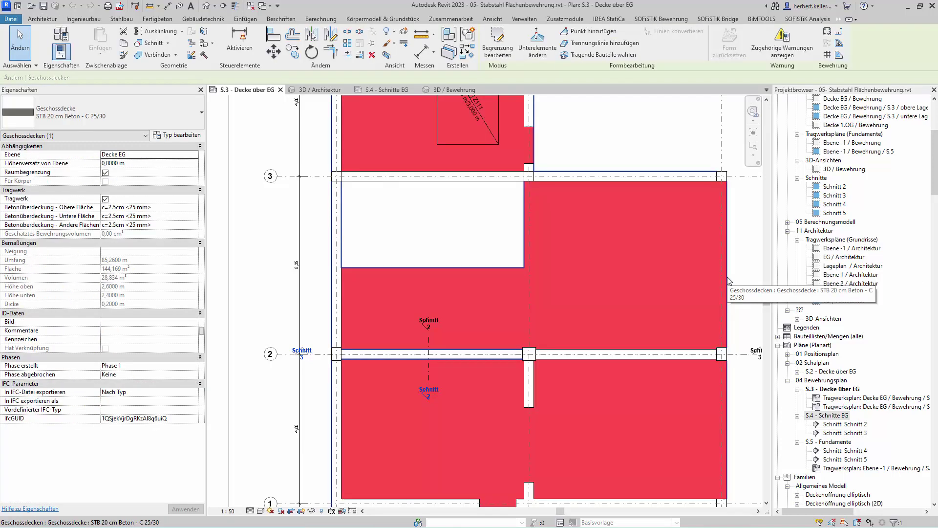
{"action": "left_click", "coordinate": [827, 55]}
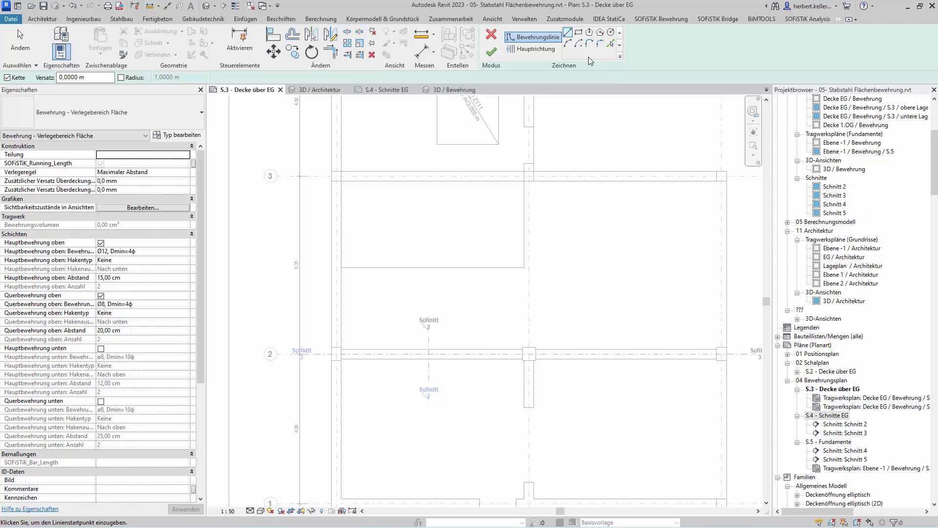
Draw the rectangular boundary across grid line 2, set 1,6 m below the upper edge.
{"action": "left_click", "coordinate": [579, 34]}
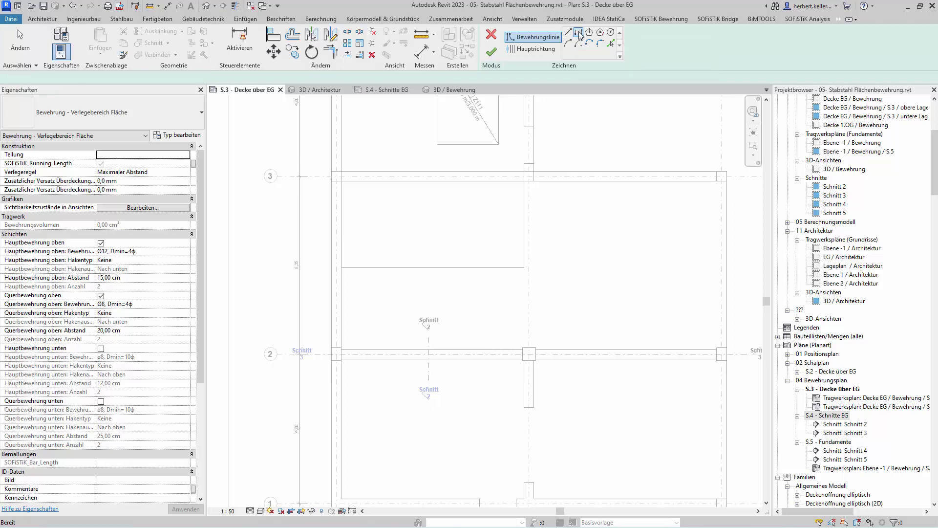
{"action": "left_click", "coordinate": [342, 294]}
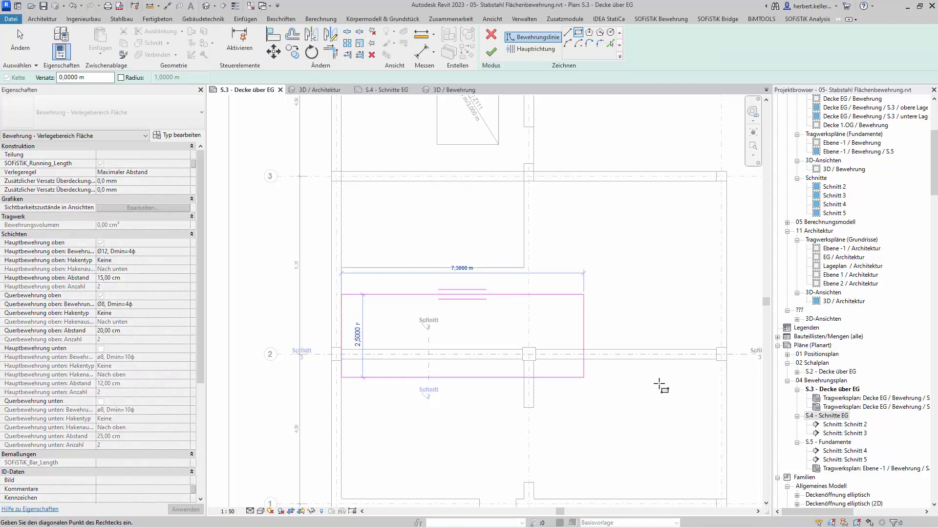
{"action": "left_click", "coordinate": [727, 404]}
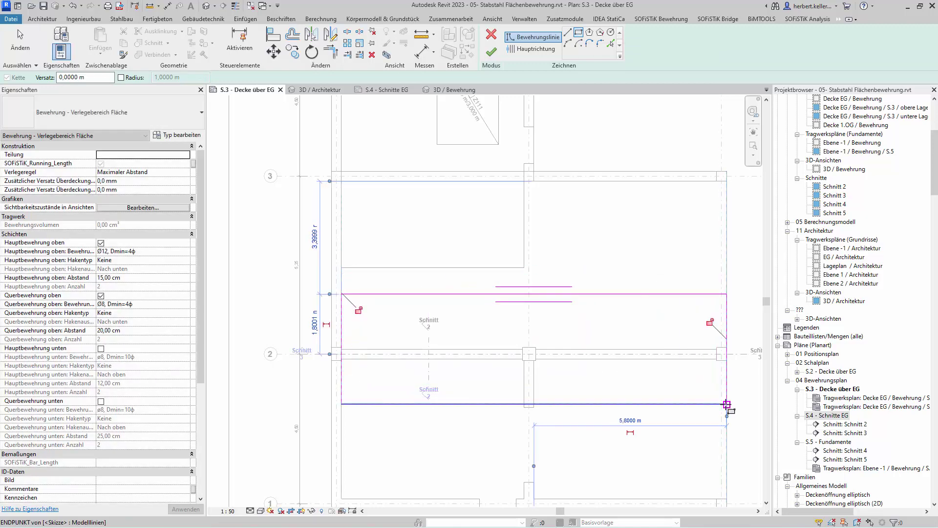
{"action": "left_click", "coordinate": [315, 325]}
{"action": "type", "text": "1,6"}
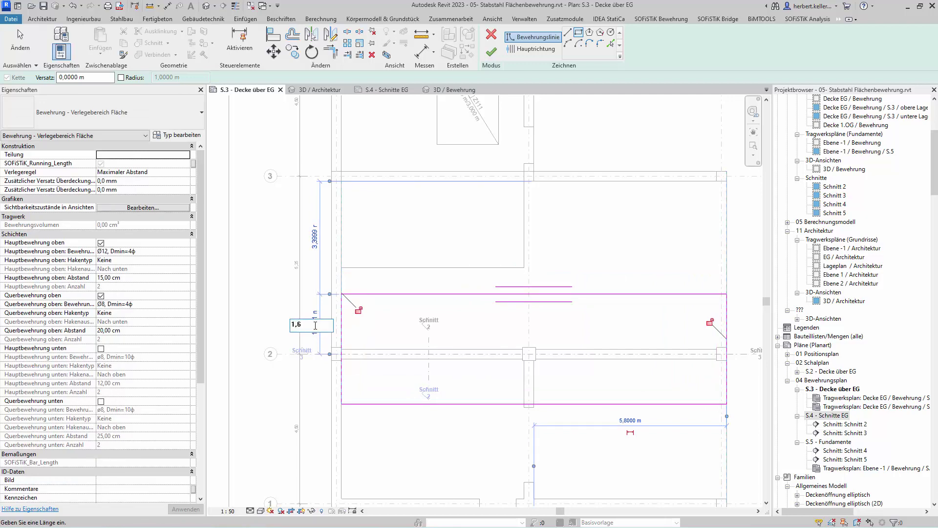
{"action": "key", "text": "Return"}
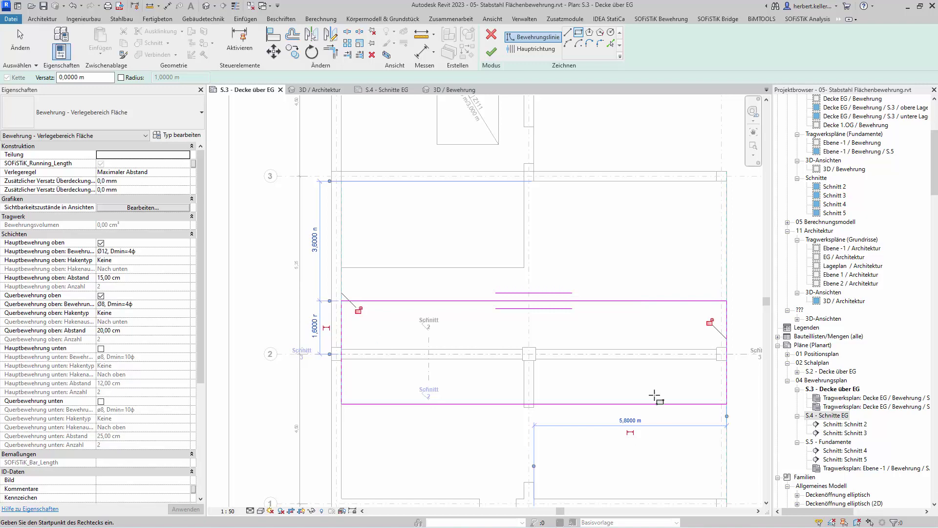
Set the rectangle's depth to 3,2 m.
{"action": "key", "text": "Escape"}
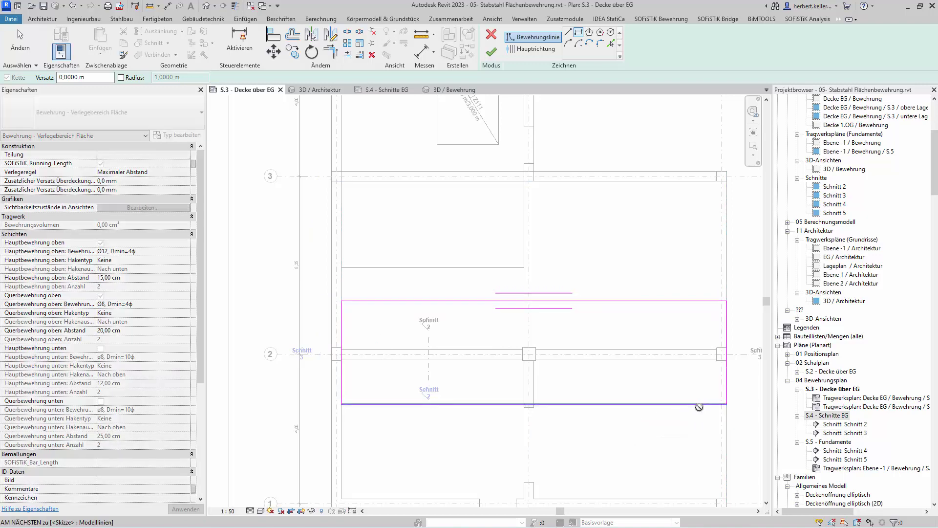
{"action": "key", "text": "Escape"}
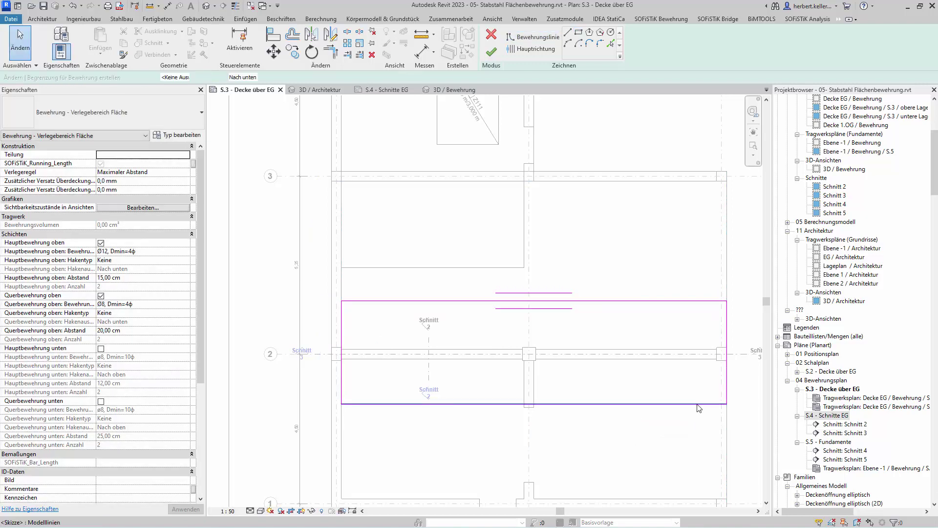
{"action": "left_click", "coordinate": [699, 404]}
{"action": "left_click", "coordinate": [745, 363]}
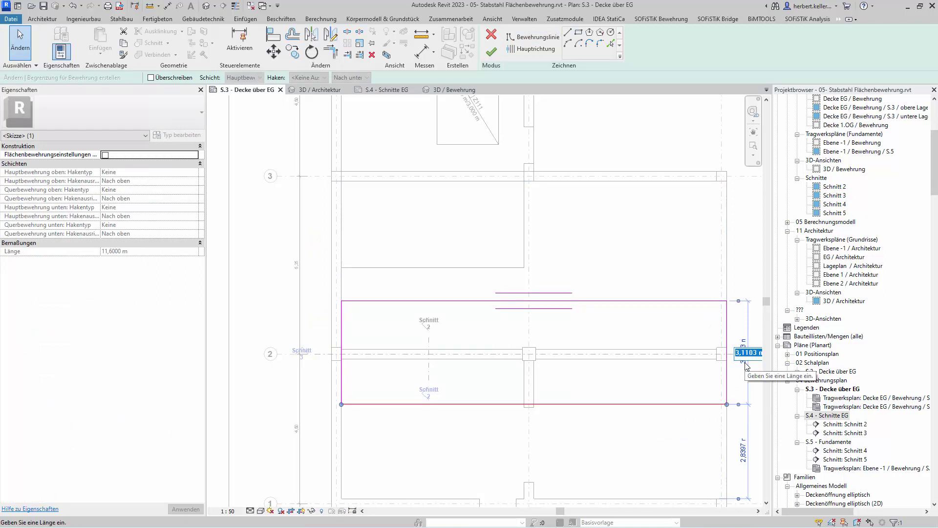
{"action": "type", "text": "3,2"}
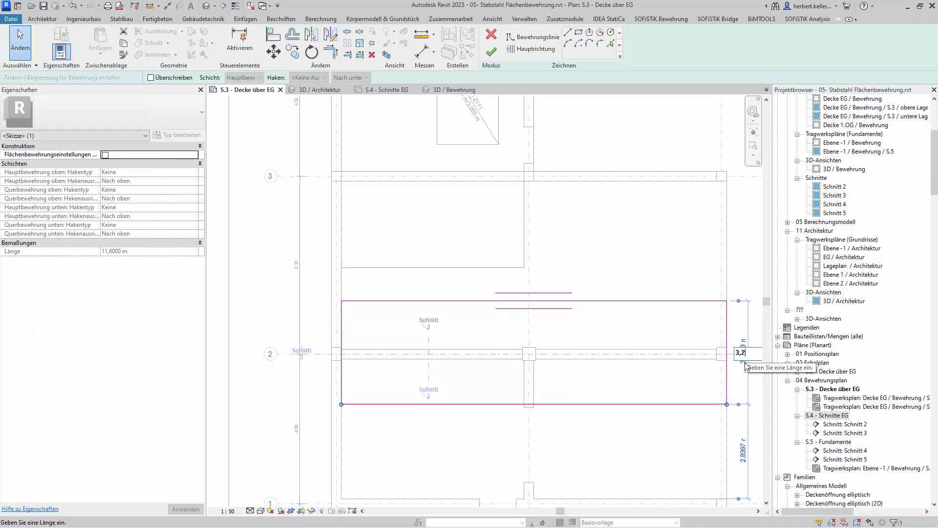
{"action": "key", "text": "Return"}
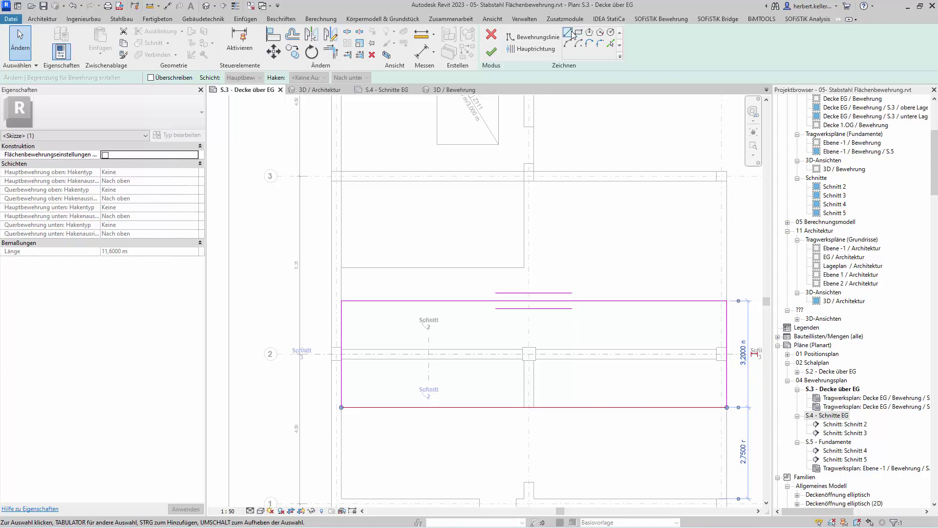
{"action": "left_click", "coordinate": [536, 49]}
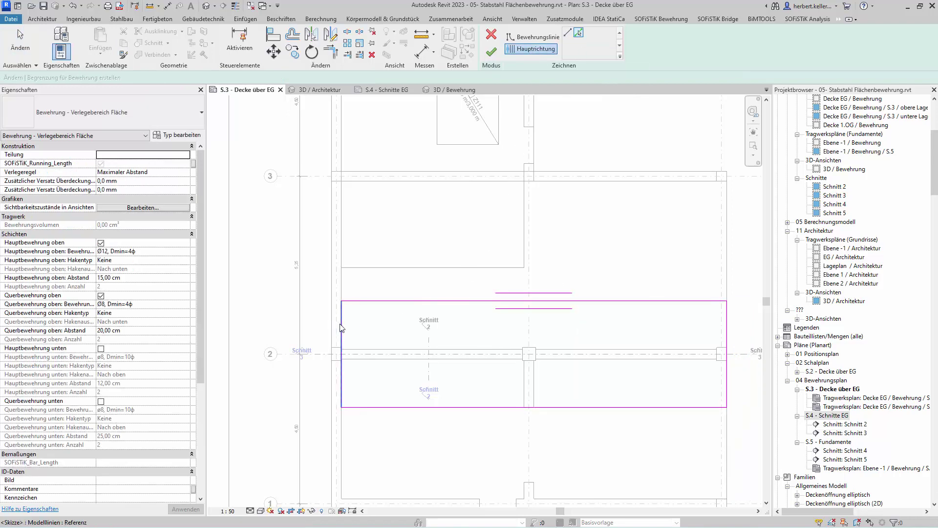
Use the left edge as main direction, turn off Querbewehrung oben, and use Ø8, Dmin=4ϕ top bars at 15,00 cm.
{"action": "left_click", "coordinate": [341, 327]}
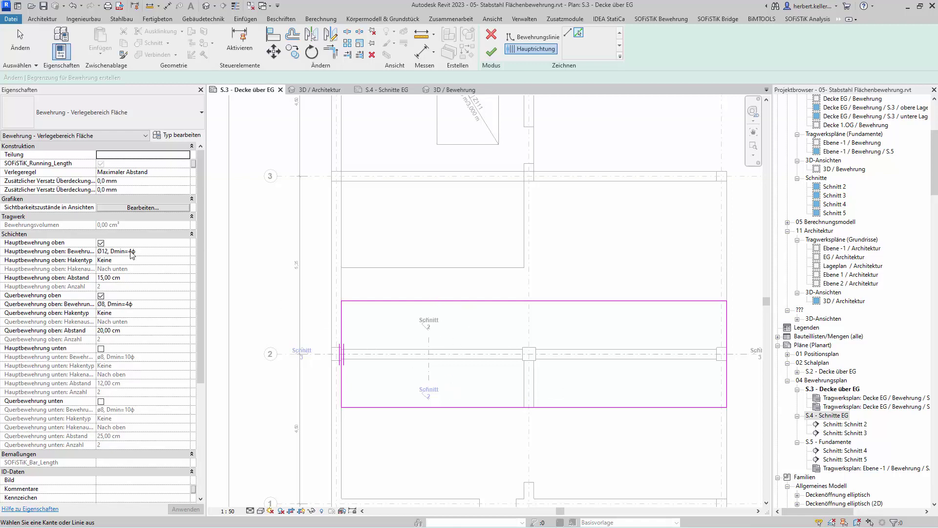
{"action": "left_click", "coordinate": [101, 296]}
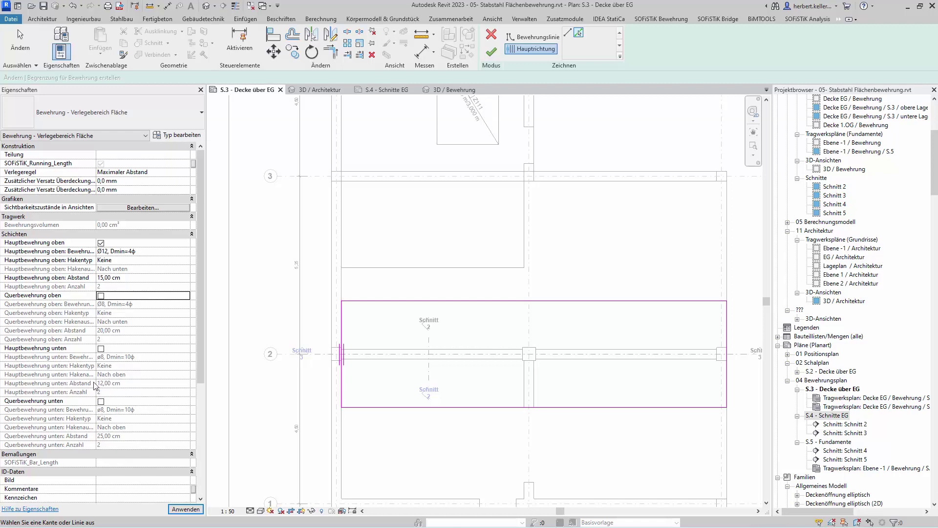
{"action": "left_click", "coordinate": [170, 252]}
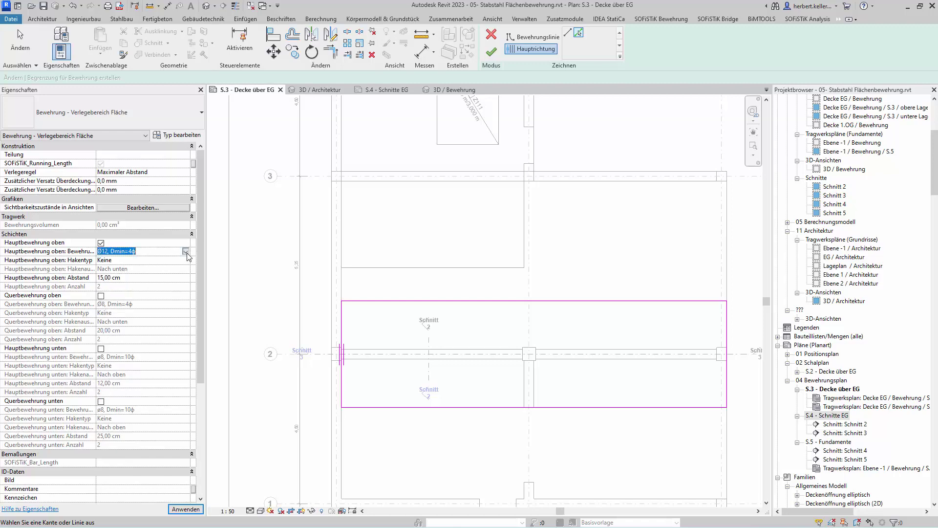
{"action": "left_click", "coordinate": [187, 252]}
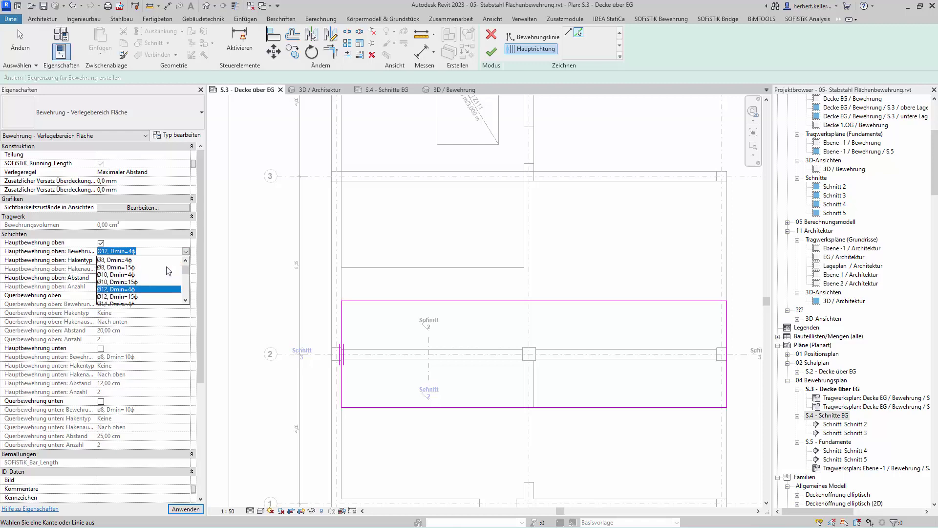
{"action": "scroll", "coordinate": [131, 267], "scroll_direction": "up", "scroll_amount": 3}
{"action": "left_click", "coordinate": [128, 264]}
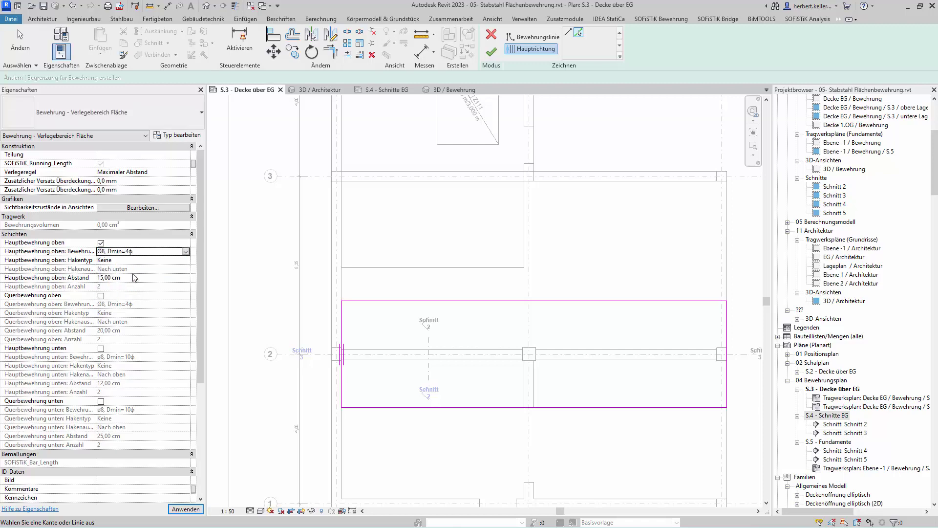
{"action": "left_click", "coordinate": [136, 277]}
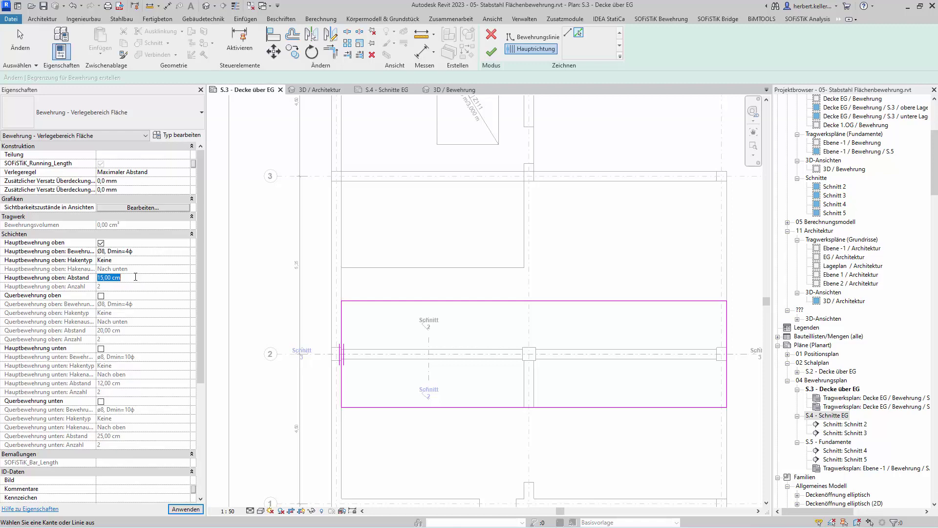
{"action": "key", "text": "Return"}
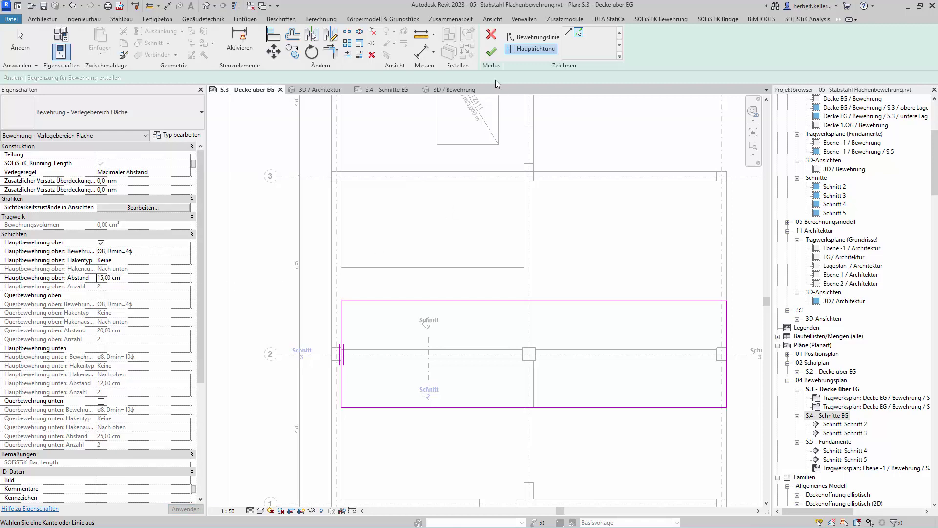
Finish the Flächenbewehrung sketch and delete its auto-generated rebar tag.
{"action": "left_click", "coordinate": [492, 50]}
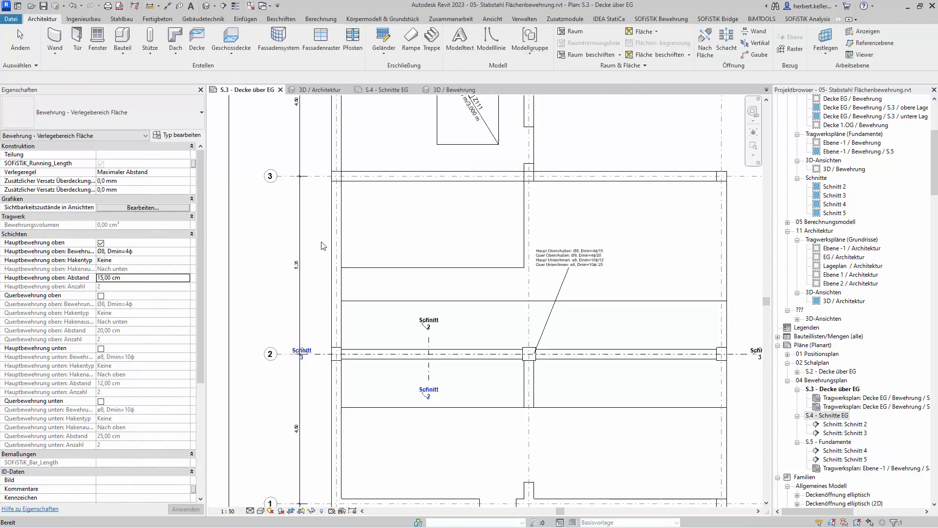
{"action": "left_click", "coordinate": [573, 292]}
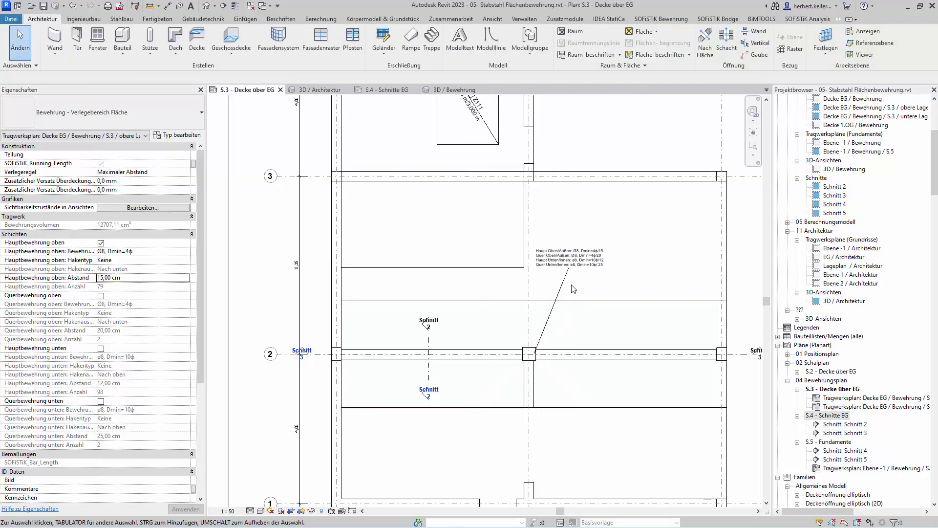
{"action": "left_click", "coordinate": [582, 271]}
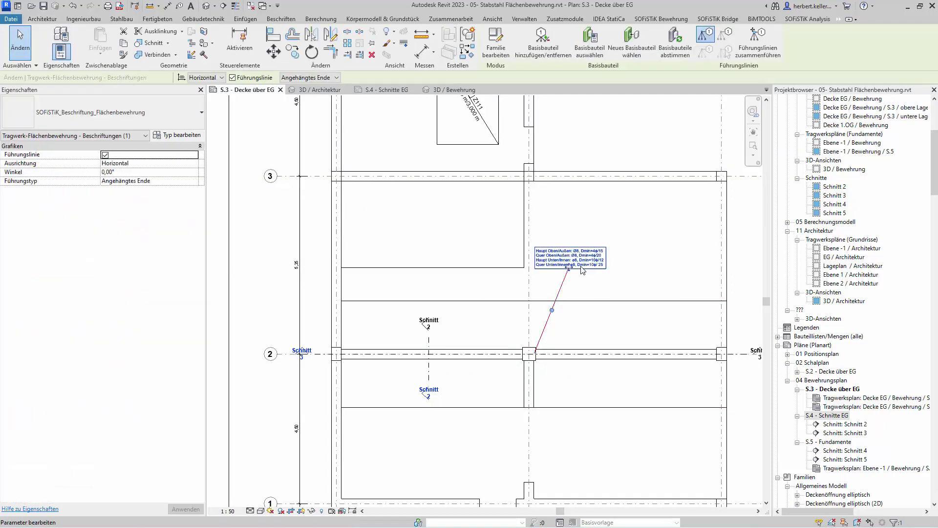
{"action": "key", "text": "Delete"}
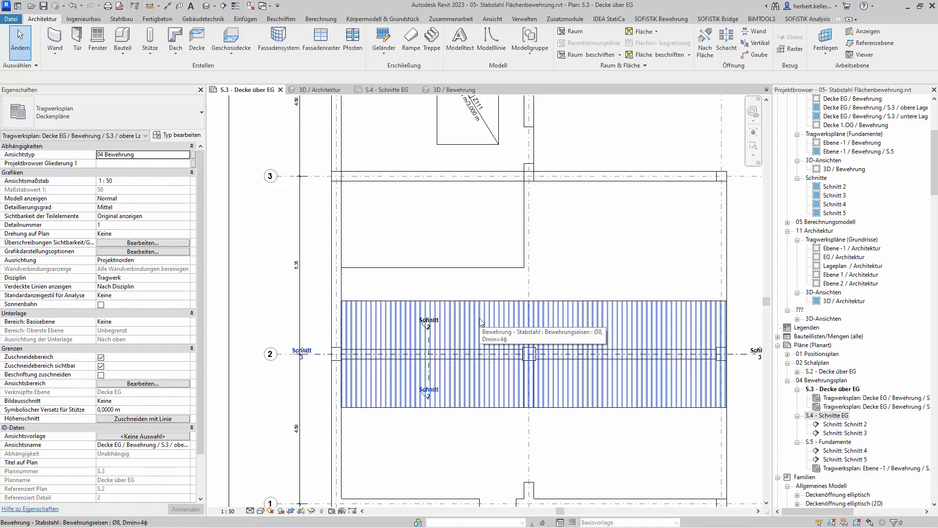
Apply Ausblenden + Beschriften to the Ø8 bar set, leaving one bar tagged 79Ø8-15.
{"action": "left_click", "coordinate": [480, 319]}
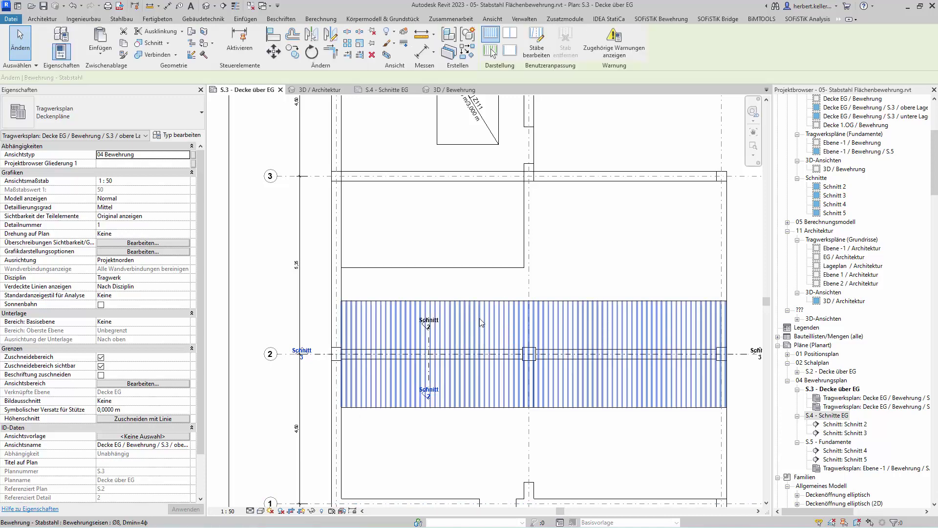
{"action": "left_click", "coordinate": [679, 22]}
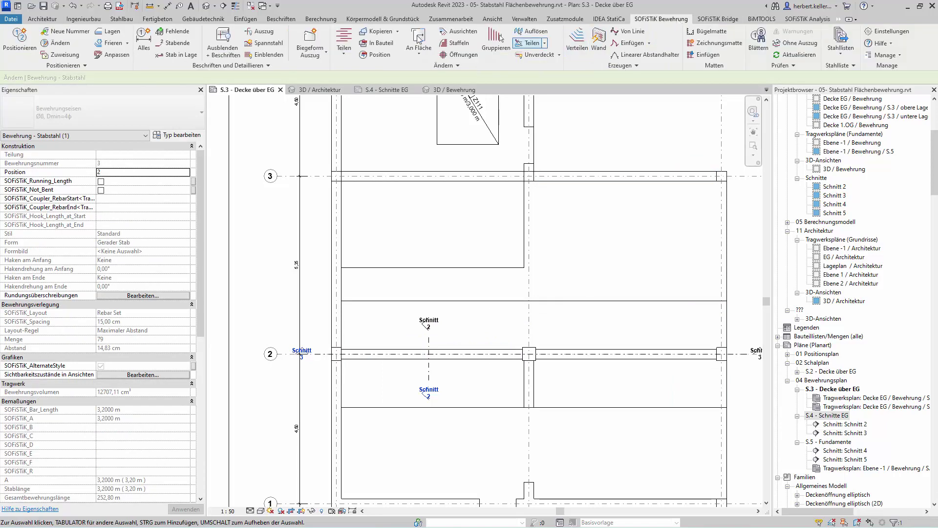
{"action": "left_click", "coordinate": [234, 44]}
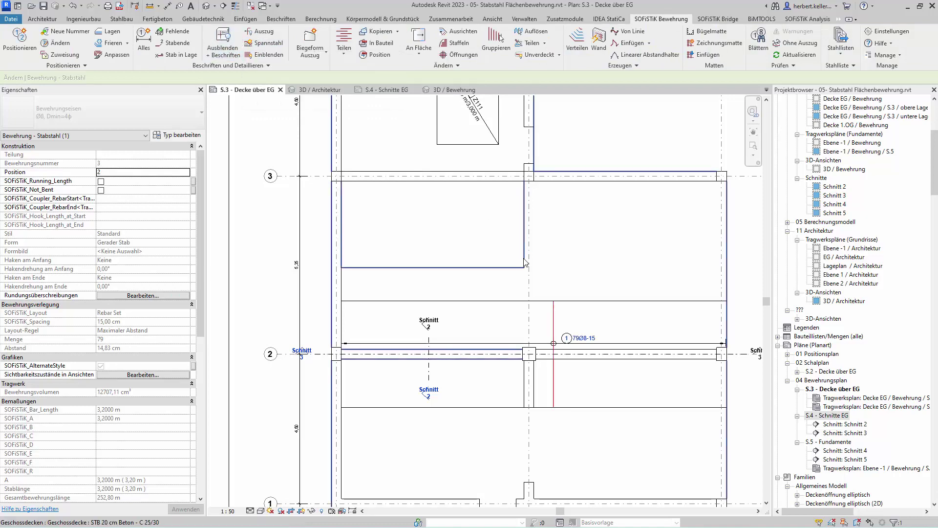
{"action": "left_click", "coordinate": [582, 387]}
{"action": "scroll", "coordinate": [582, 387], "scroll_direction": "up", "scroll_amount": 1}
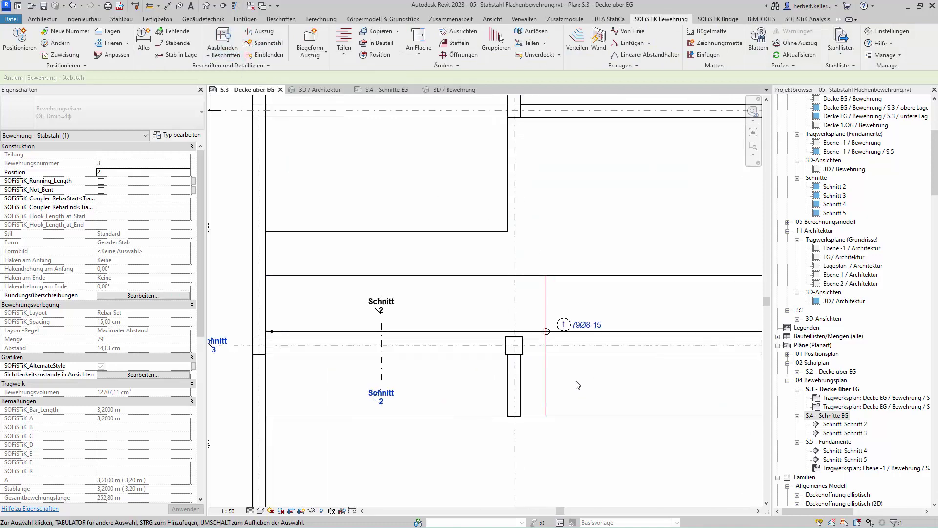
{"action": "scroll", "coordinate": [578, 385], "scroll_direction": "up", "scroll_amount": 1}
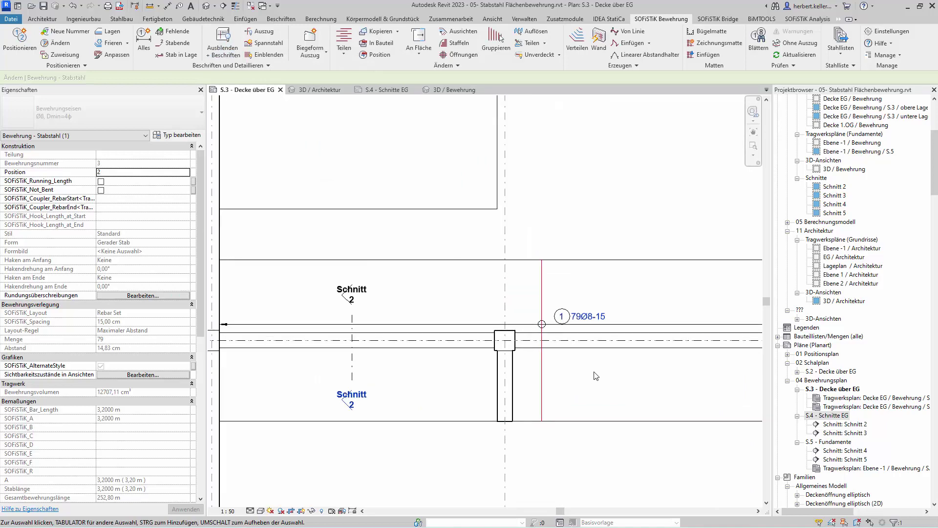
{"action": "scroll", "coordinate": [596, 375], "scroll_direction": "down", "scroll_amount": 1}
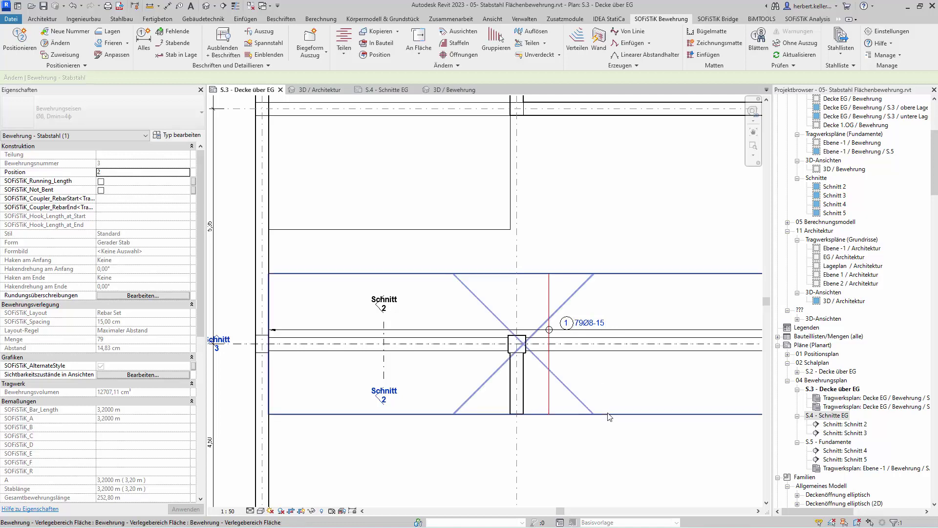
{"action": "mouse_move", "coordinate": [589, 323]}
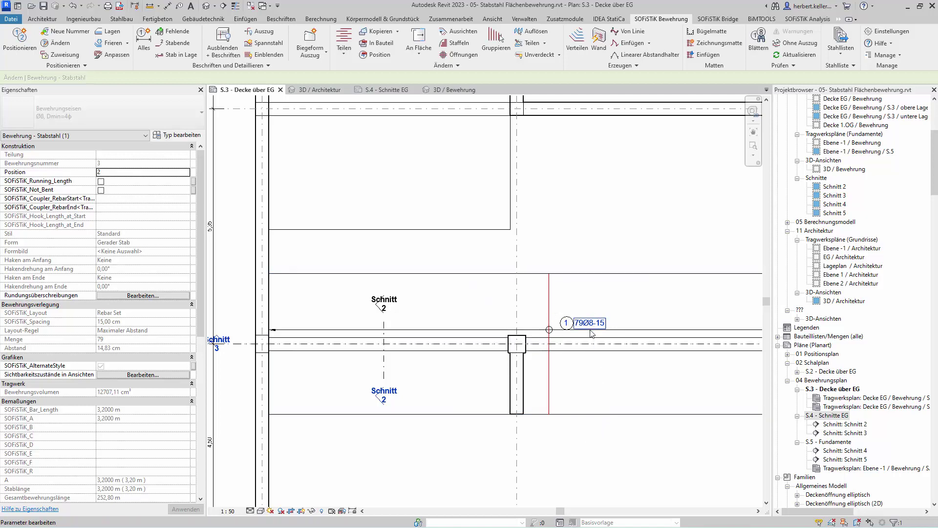
{"action": "scroll", "coordinate": [591, 334], "scroll_direction": "up", "scroll_amount": 2}
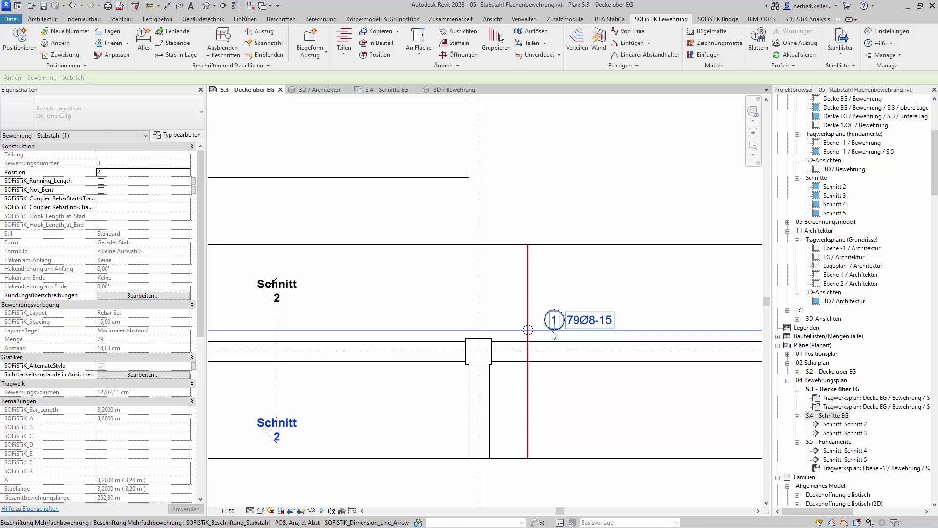
Drag the 79Ø8-15 tag and its distribution line upward, away from the column.
{"action": "left_click", "coordinate": [554, 335]}
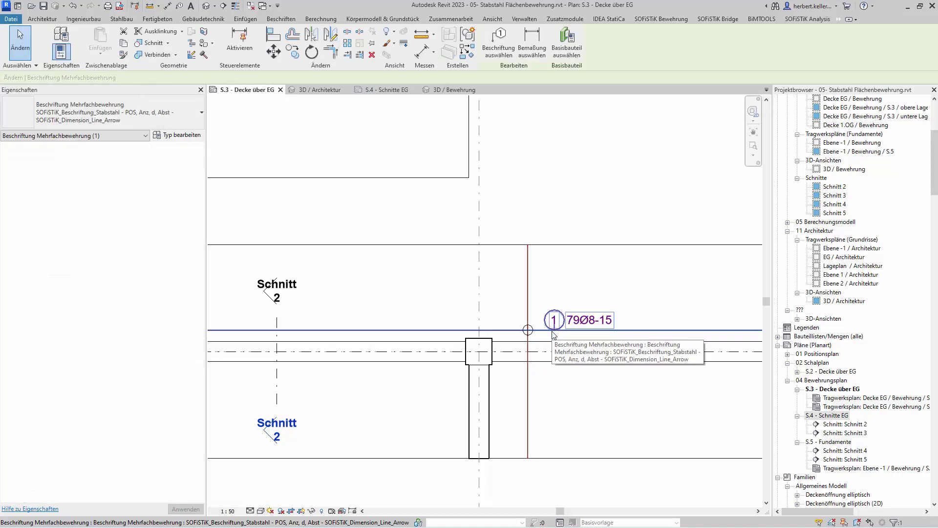
{"action": "mouse_move", "coordinate": [556, 322]}
{"action": "left_mouse_down"}
{"action": "mouse_move", "coordinate": [557, 275]}
{"action": "mouse_move", "coordinate": [583, 225]}
{"action": "mouse_move", "coordinate": [580, 269]}
{"action": "left_mouse_up"}
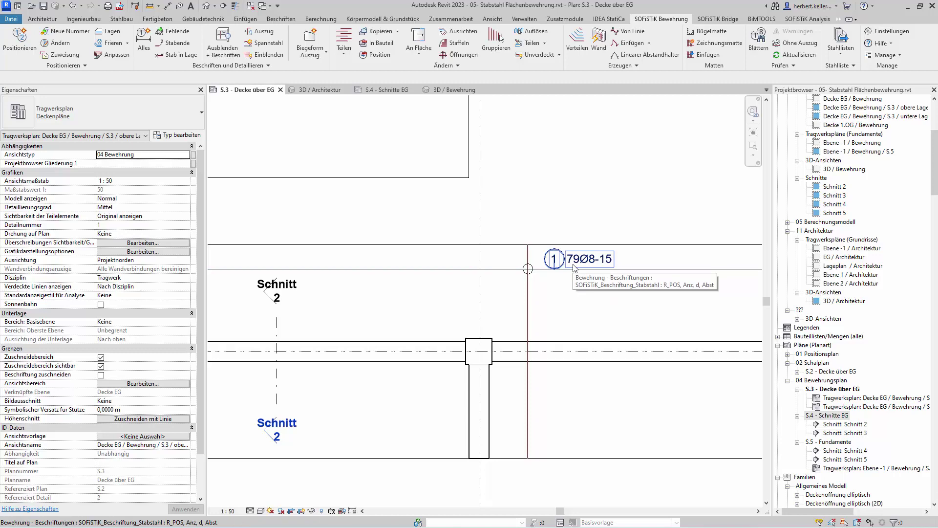
{"action": "left_click", "coordinate": [577, 269]}
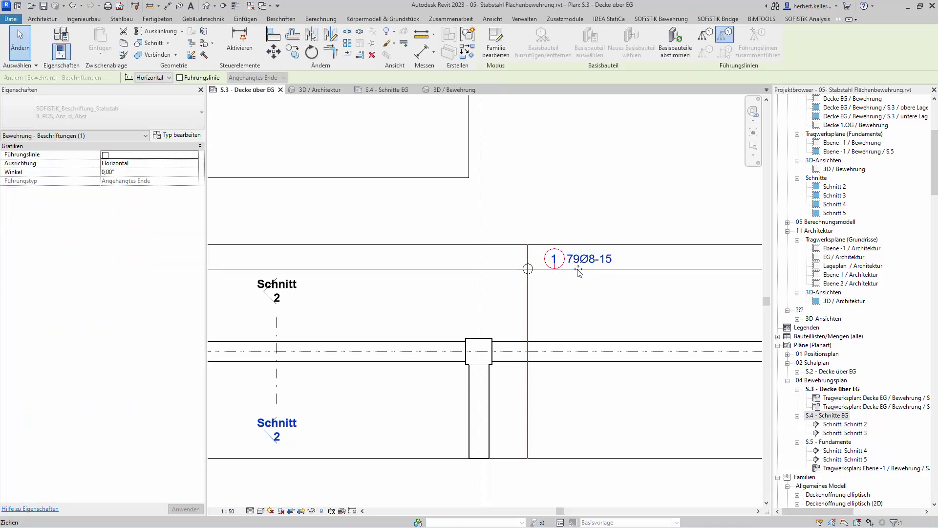
Keep the 79Ø8-15 label's orientation Horizontal and place it just above the distribution line.
{"action": "mouse_move", "coordinate": [578, 271]}
{"action": "left_mouse_down"}
{"action": "mouse_move", "coordinate": [575, 302]}
{"action": "mouse_move", "coordinate": [559, 292]}
{"action": "left_mouse_up"}
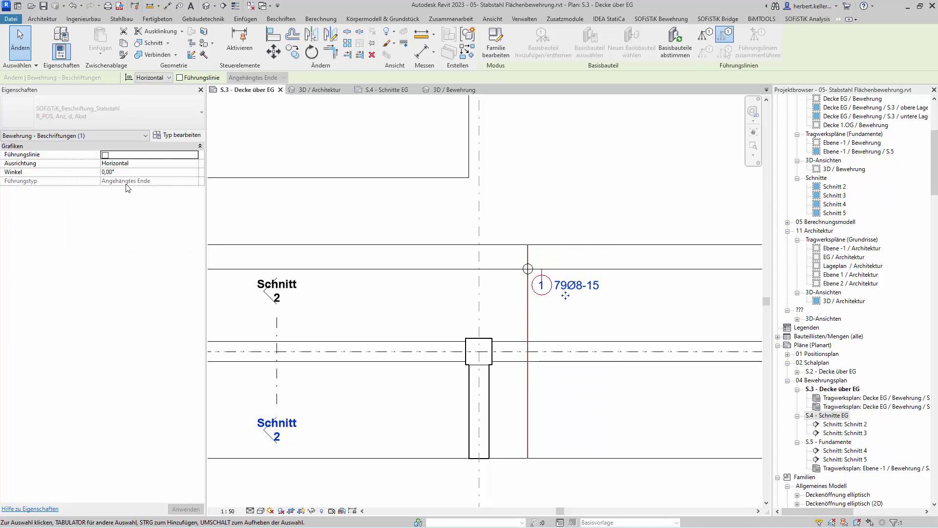
{"action": "left_click", "coordinate": [167, 164]}
{"action": "left_click", "coordinate": [194, 164]}
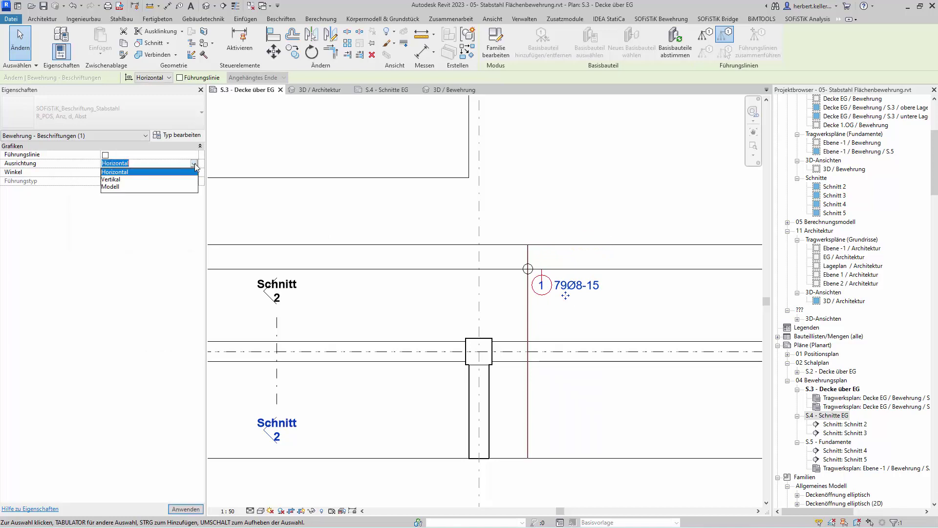
{"action": "left_click", "coordinate": [123, 180]}
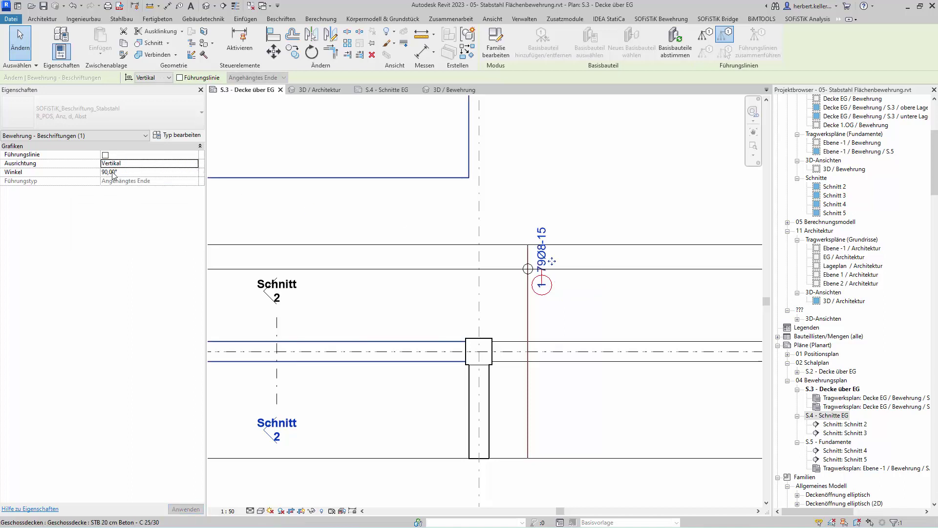
{"action": "left_click", "coordinate": [195, 163]}
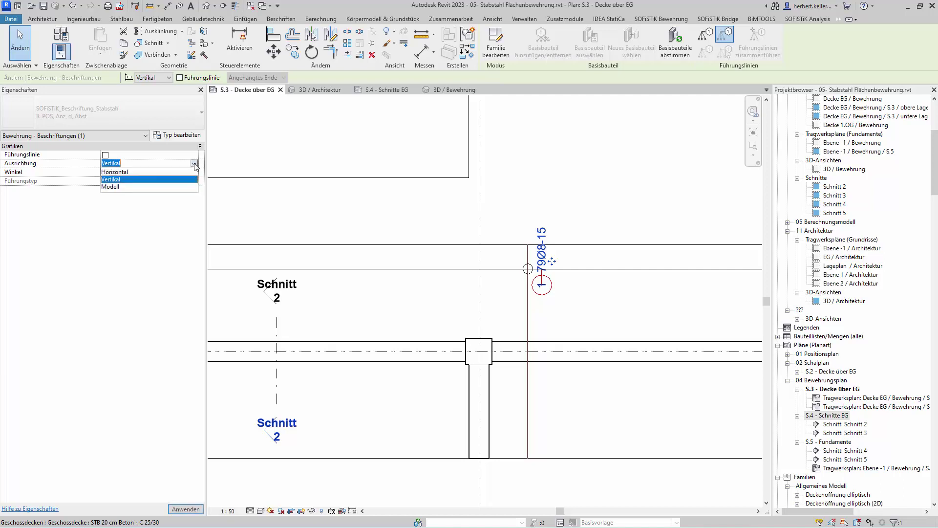
{"action": "left_click", "coordinate": [141, 173]}
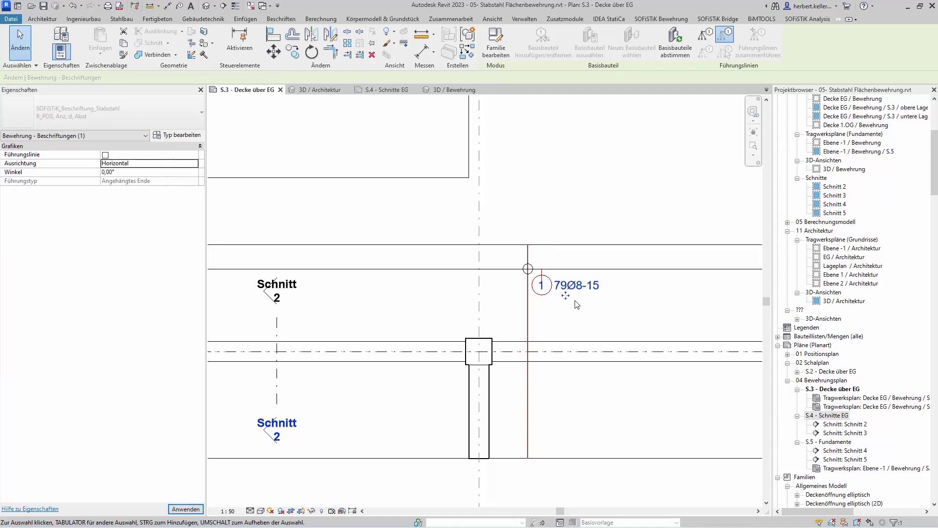
{"action": "left_click_drag", "start_coordinate": [566, 297], "coordinate": [573, 267]}
{"action": "key", "text": "Escape"}
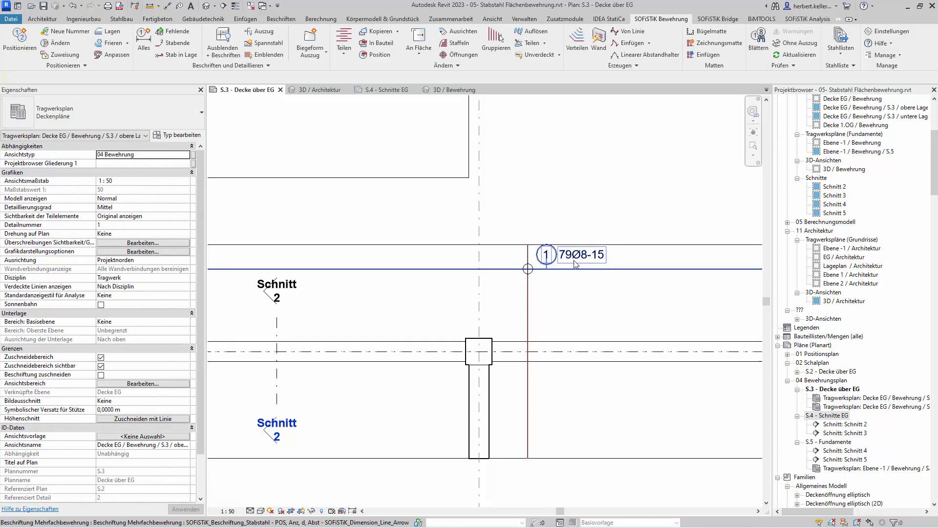
Select the representative bar and use Einblenden to display all 79 Ø8 bars again.
{"action": "left_click", "coordinate": [576, 264]}
{"action": "key", "text": "Escape"}
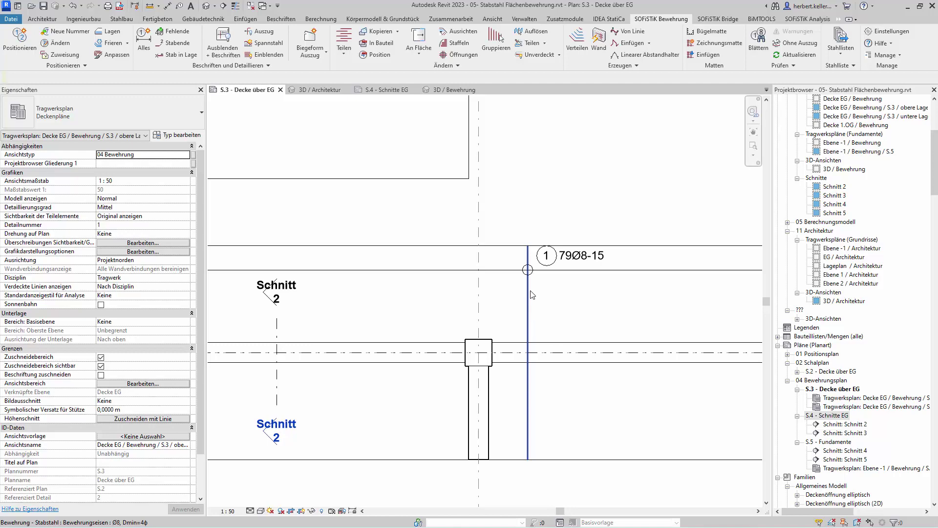
{"action": "left_click", "coordinate": [531, 292]}
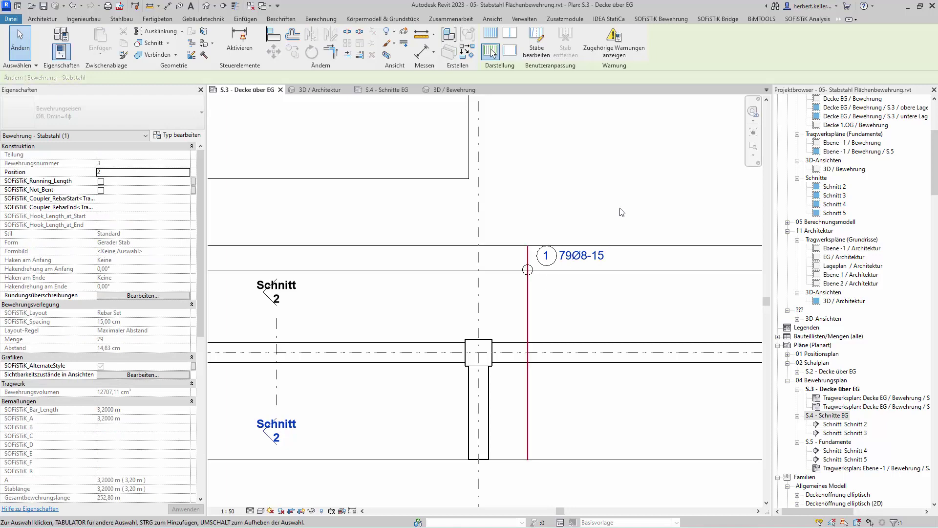
{"action": "left_click", "coordinate": [670, 18]}
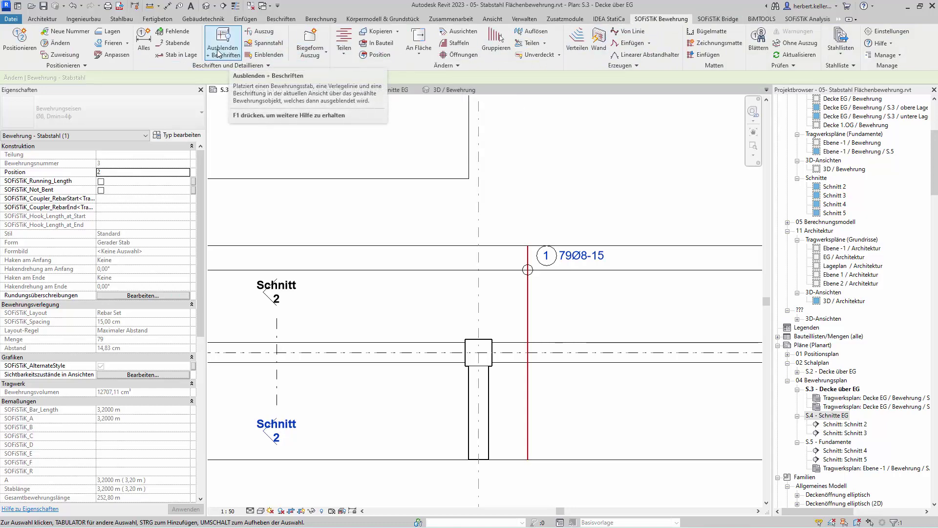
{"action": "left_click", "coordinate": [269, 55]}
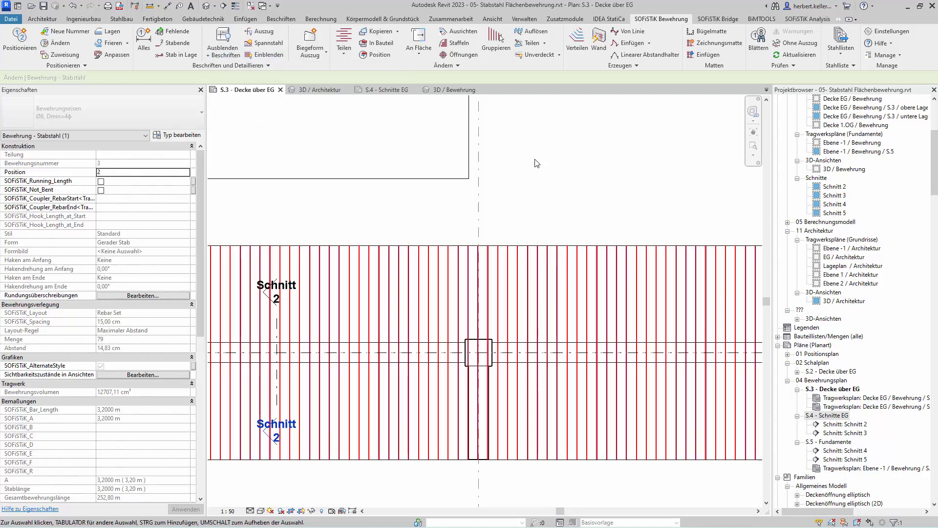
Use Auflösen to split the 79Ø8-15 set into single bars, then zoom out to check them.
{"action": "scroll", "coordinate": [500, 217], "scroll_direction": "down", "scroll_amount": 1}
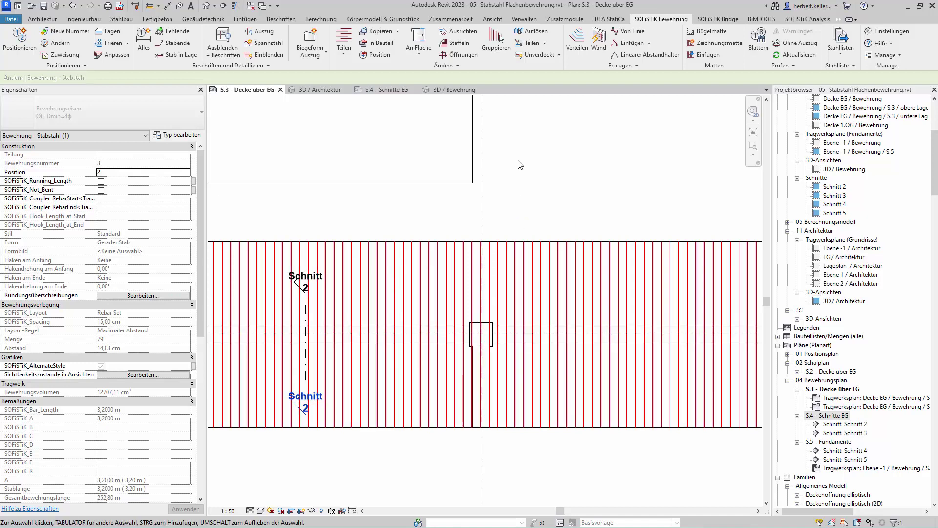
{"action": "left_click", "coordinate": [533, 32]}
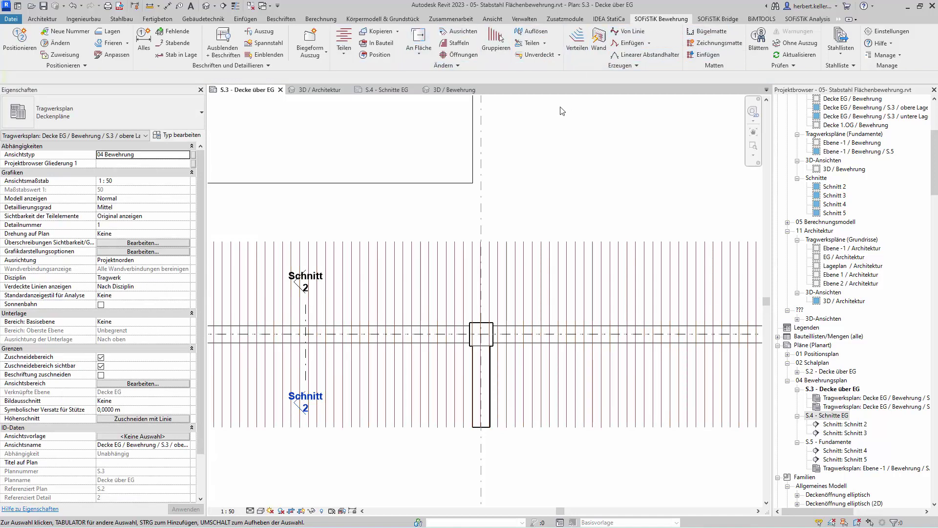
{"action": "left_click", "coordinate": [532, 255]}
{"action": "left_click", "coordinate": [683, 21]}
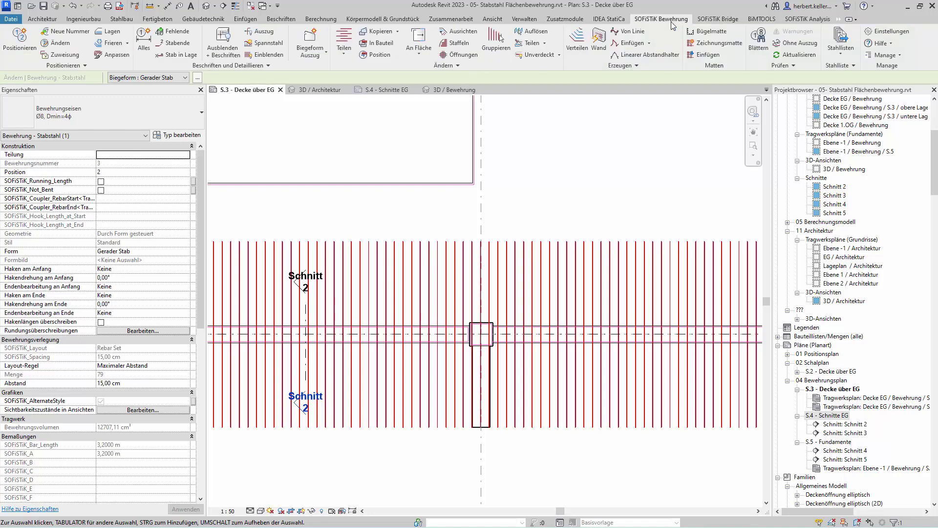
{"action": "left_click", "coordinate": [532, 44]}
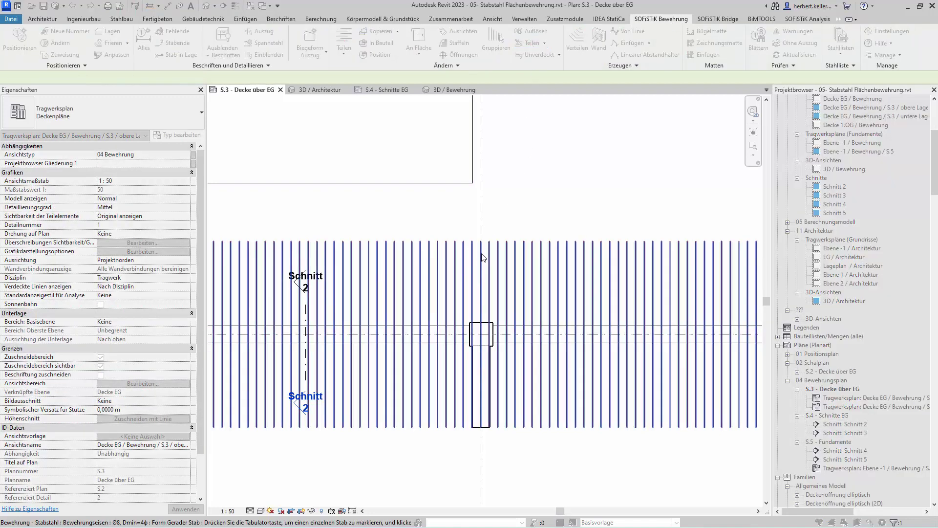
{"action": "left_click", "coordinate": [485, 256]}
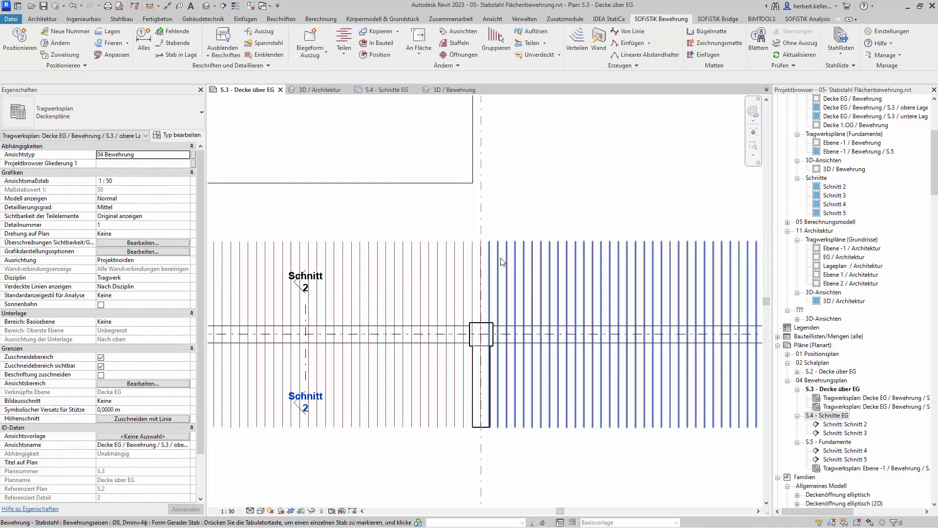
{"action": "scroll", "coordinate": [526, 274], "scroll_direction": "down", "scroll_amount": 1}
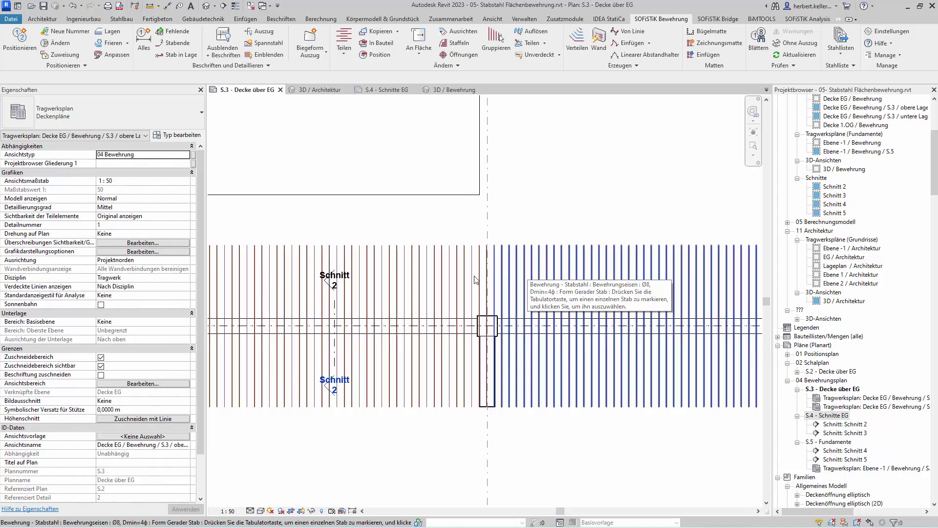
{"action": "scroll", "coordinate": [513, 277], "scroll_direction": "down", "scroll_amount": 1}
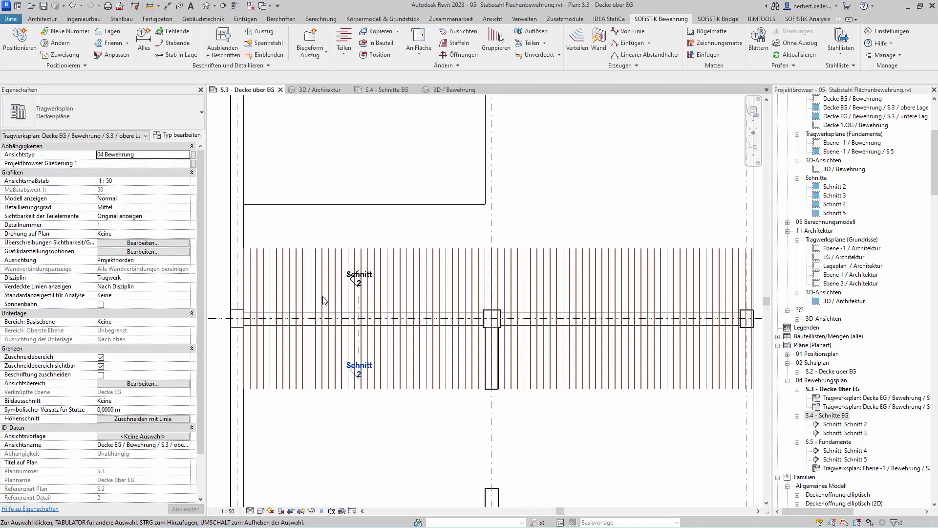
{"action": "scroll", "coordinate": [381, 243], "scroll_direction": "down", "scroll_amount": 1}
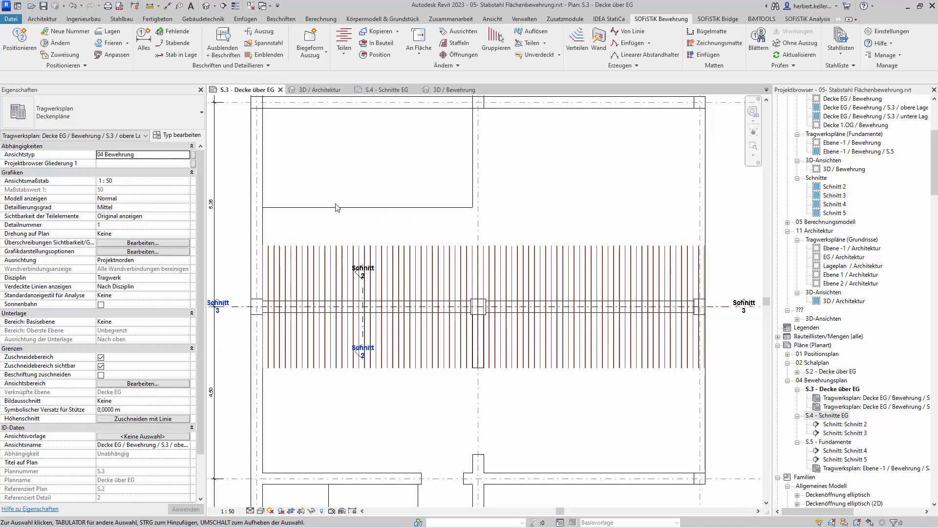
Draw a sloped boundary line across the slab's top-left cut-out.
{"action": "left_click", "coordinate": [448, 210]}
{"action": "double_click", "coordinate": [460, 205]}
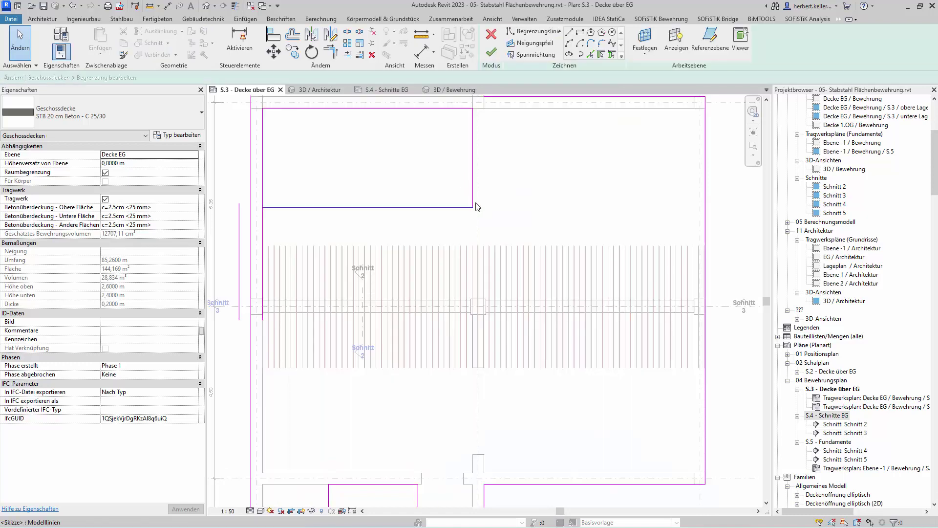
{"action": "left_click", "coordinate": [569, 33]}
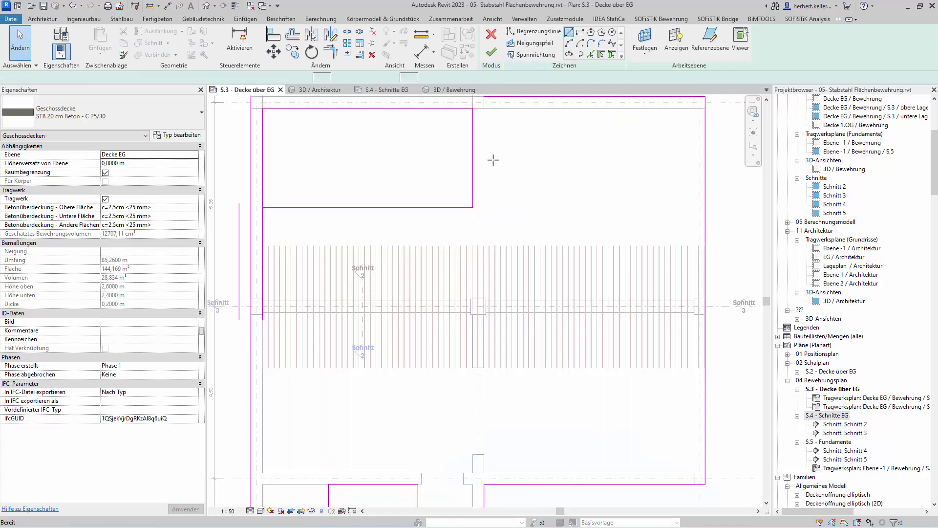
{"action": "left_click", "coordinate": [472, 208]}
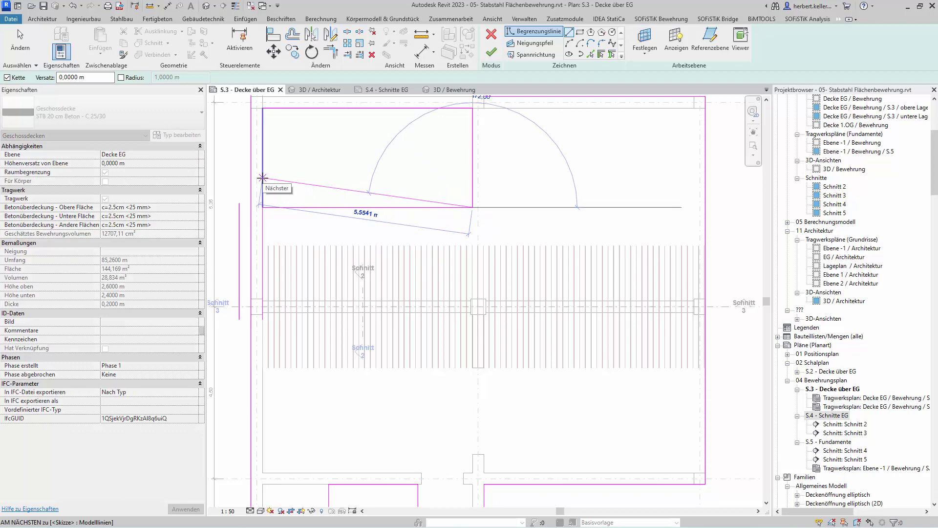
{"action": "left_click", "coordinate": [262, 177]}
{"action": "key", "text": "Escape"}
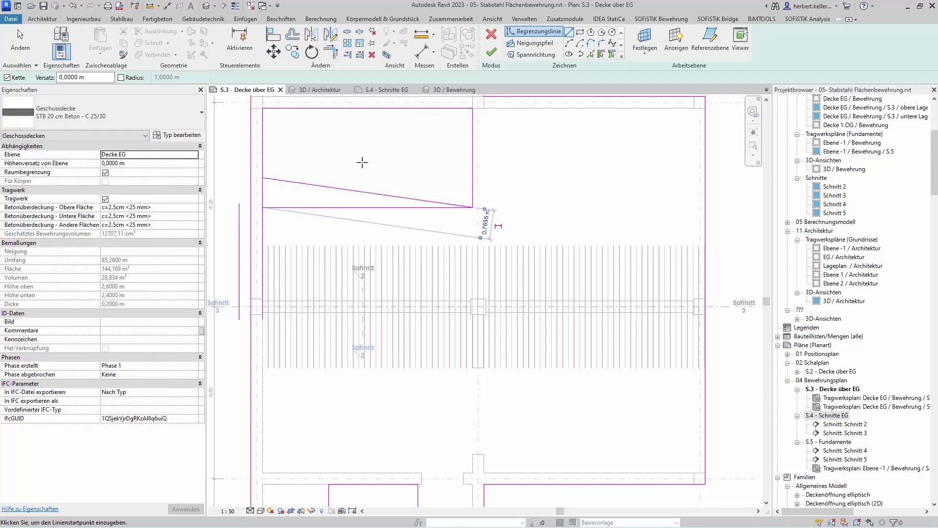
{"action": "key", "text": "Escape"}
Delete the bottom line, extend the left line to the slope, finish, and attach the walls.
{"action": "left_click", "coordinate": [362, 208]}
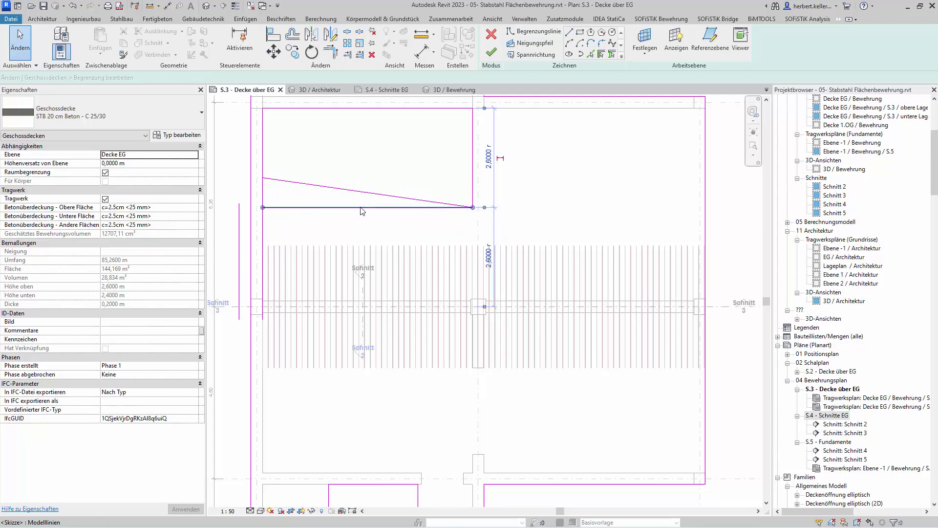
{"action": "key", "text": "Delete"}
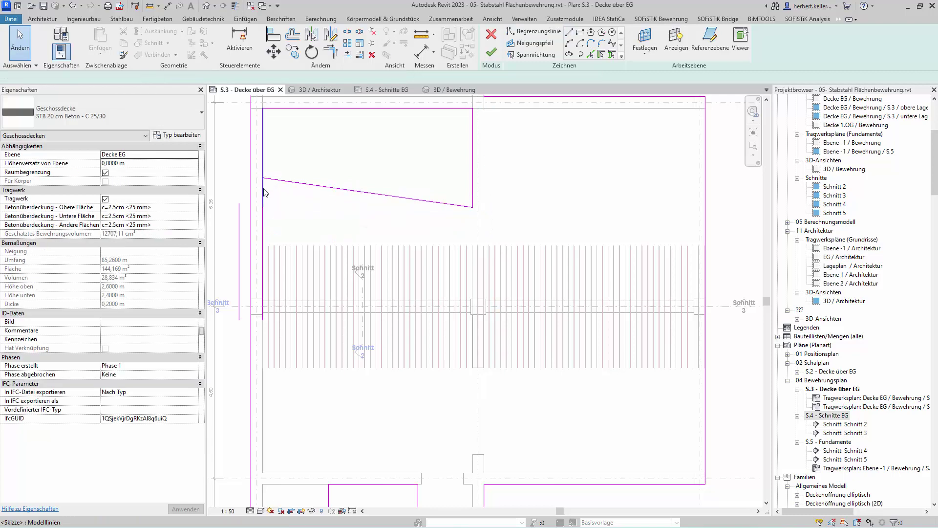
{"action": "left_click", "coordinate": [263, 209]}
{"action": "left_click_drag", "start_coordinate": [264, 209], "coordinate": [265, 180]}
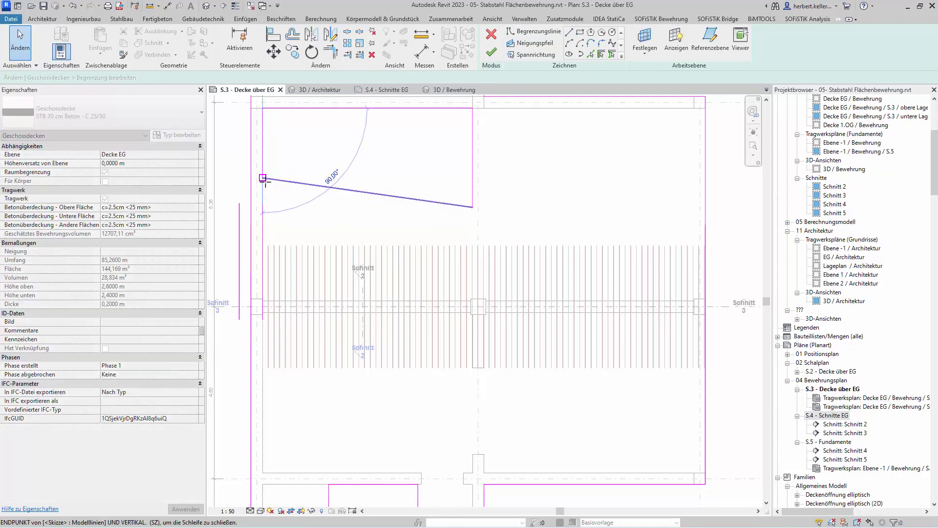
{"action": "left_click", "coordinate": [388, 181]}
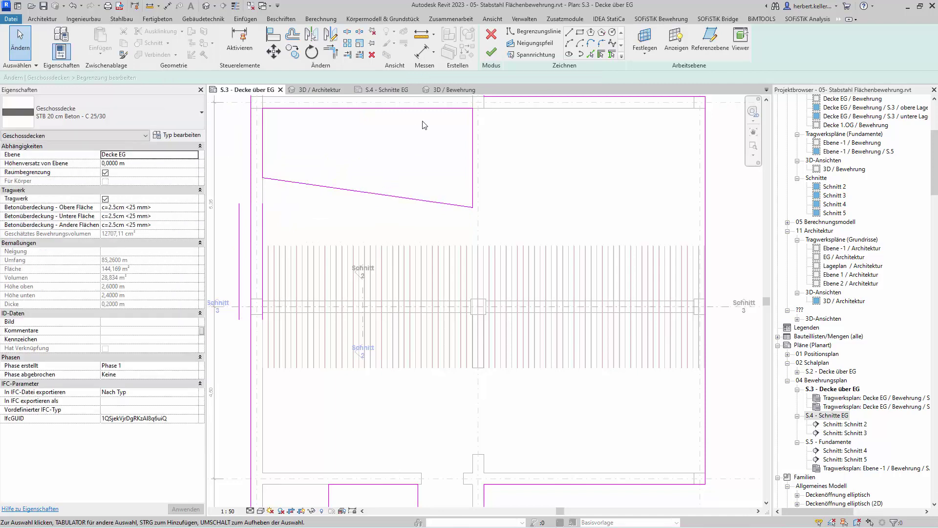
{"action": "left_click", "coordinate": [491, 51]}
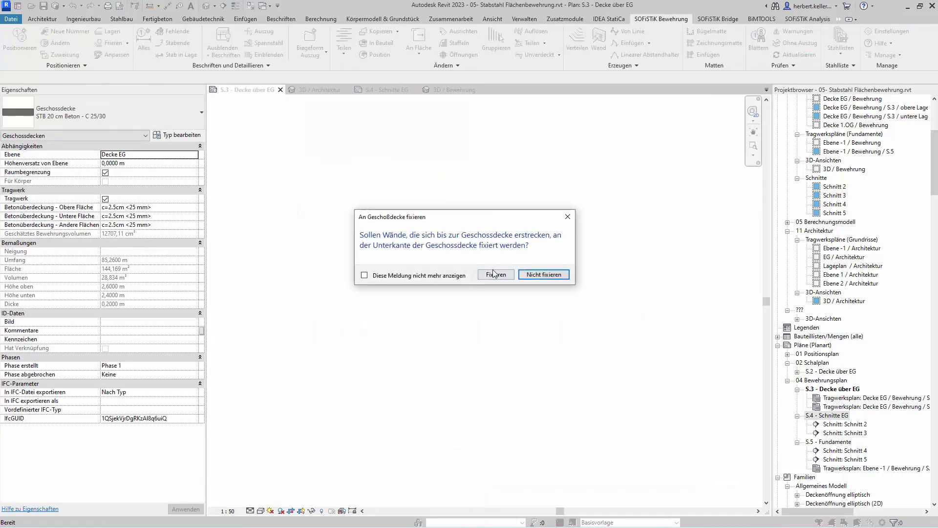
{"action": "left_click", "coordinate": [494, 274]}
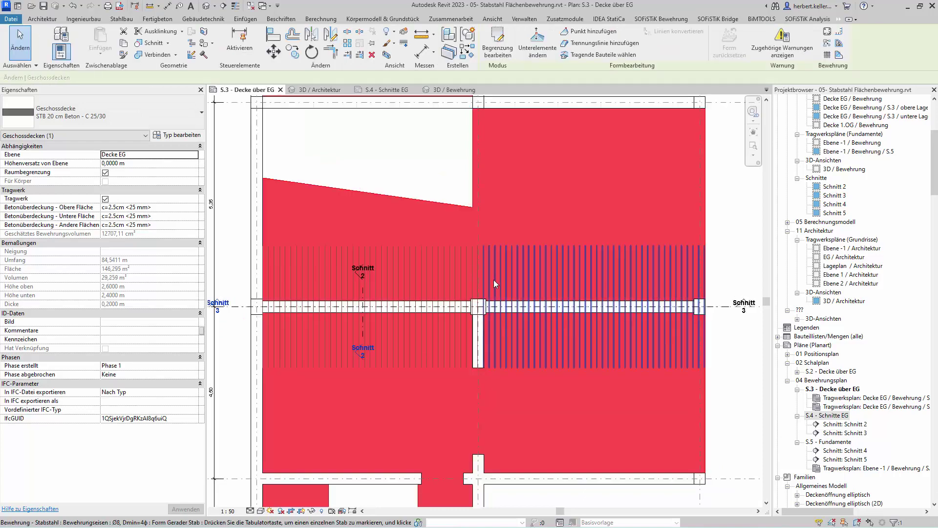
{"action": "key", "text": "Escape"}
{"action": "left_click", "coordinate": [318, 90]}
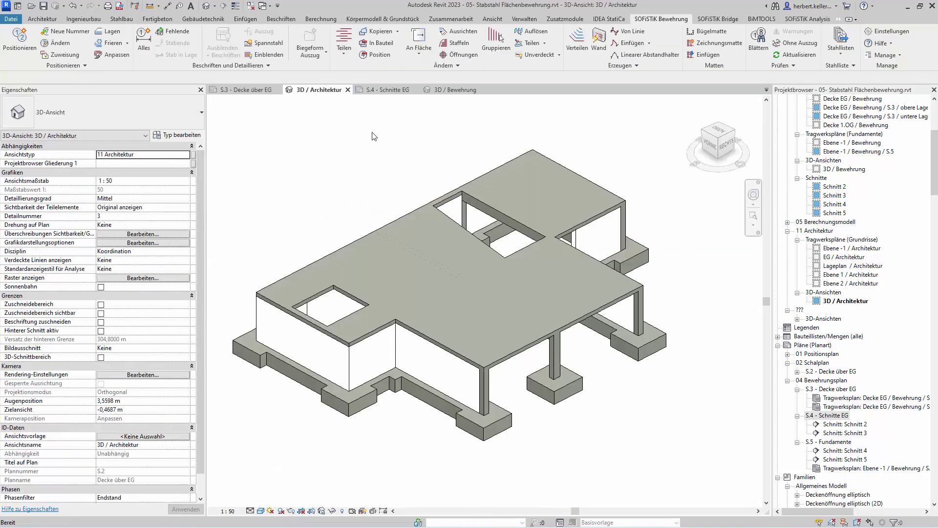
{"action": "mouse_move", "coordinate": [464, 206]}
{"action": "middle_mouse_down", "text": "shift"}
{"action": "mouse_move", "coordinate": [485, 179]}
{"action": "mouse_move", "coordinate": [429, 210]}
{"action": "middle_mouse_up", "text": "shift"}
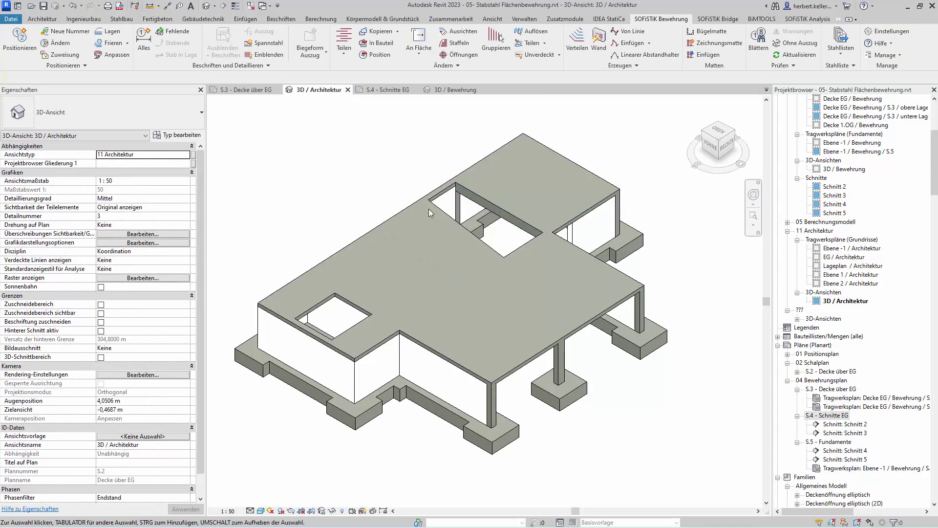
{"action": "left_click", "coordinate": [247, 90]}
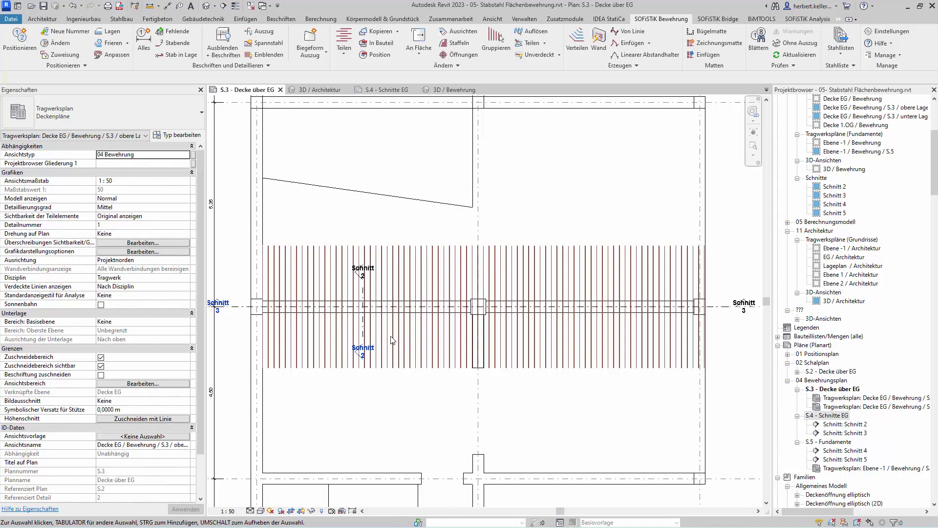
Drag the left 39-bar set's upper end up to the sloped cut-out edge.
{"action": "left_click", "coordinate": [397, 357]}
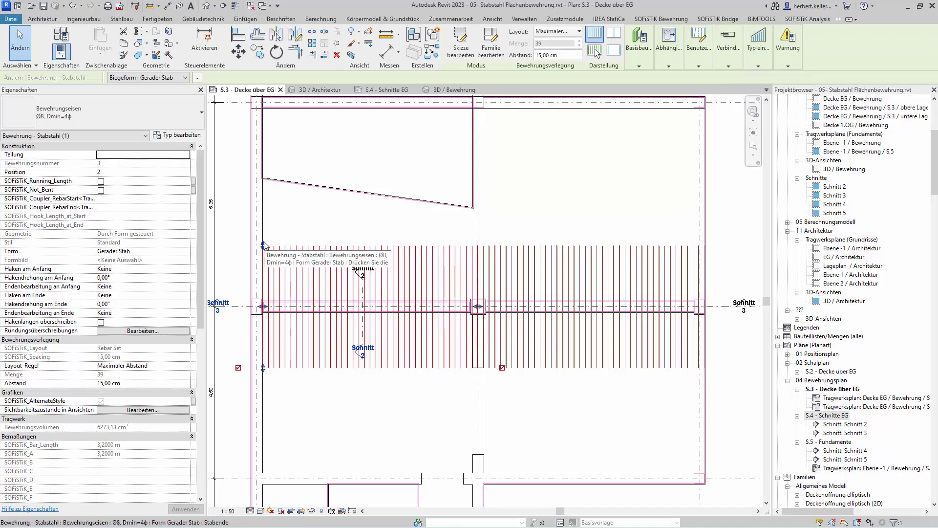
{"action": "mouse_move", "coordinate": [263, 243]}
{"action": "left_mouse_down"}
{"action": "mouse_move", "coordinate": [267, 191]}
{"action": "mouse_move", "coordinate": [262, 206]}
{"action": "left_mouse_up"}
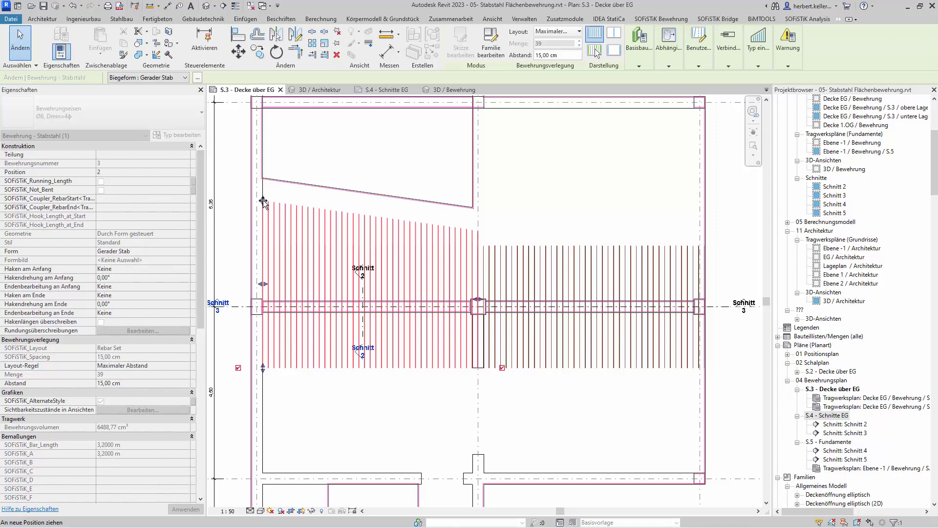
{"action": "left_click_drag", "start_coordinate": [262, 203], "coordinate": [274, 190]}
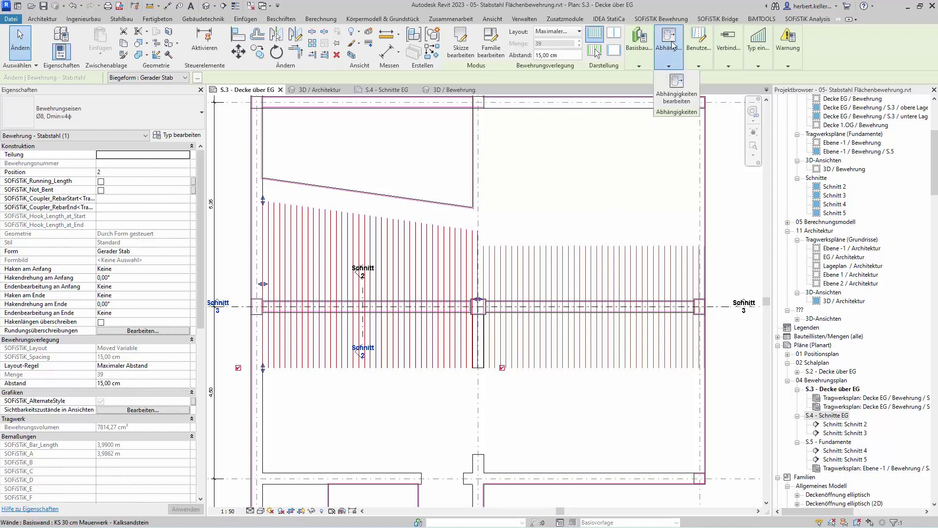
Constrain the left bars' ends to the sloped slab edge at -4,8 offset, then select both sets.
{"action": "mouse_move", "coordinate": [669, 43]}
{"action": "left_click", "coordinate": [679, 88]}
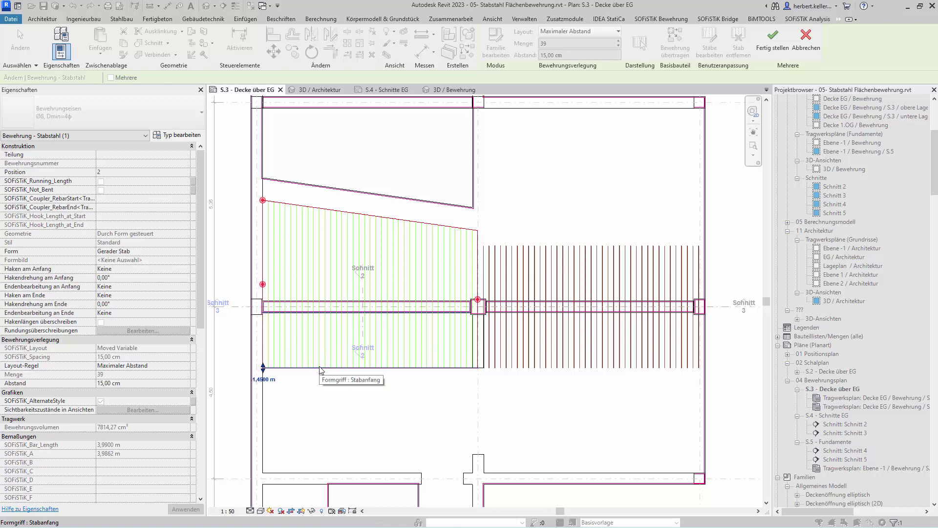
{"action": "left_click", "coordinate": [321, 367]}
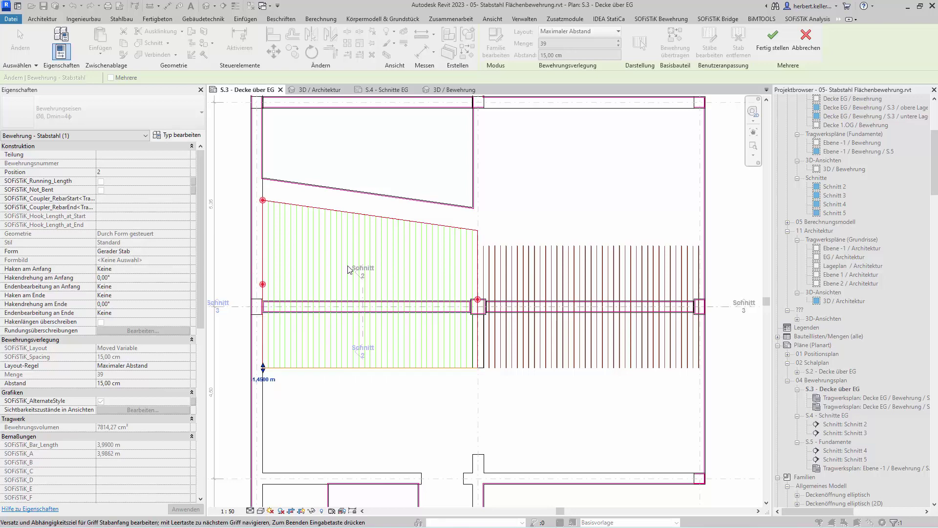
{"action": "left_click", "coordinate": [364, 197]}
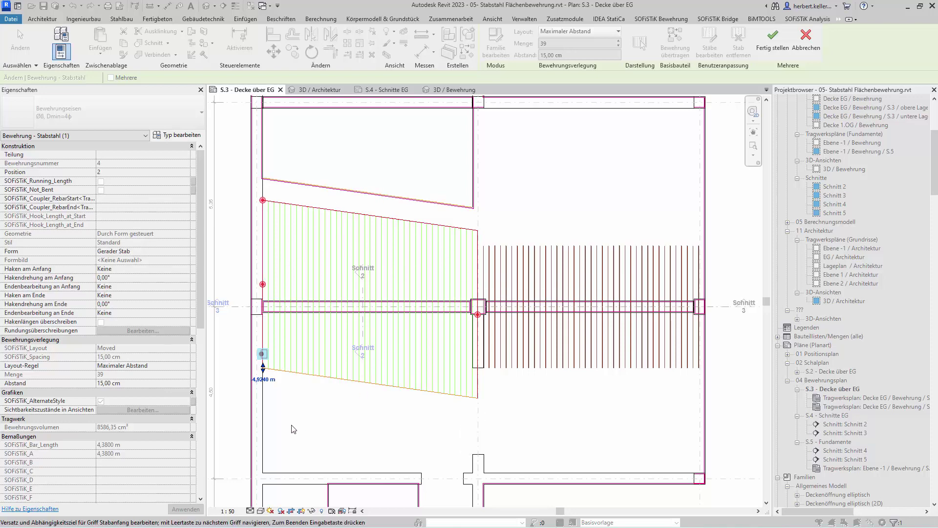
{"action": "left_click", "coordinate": [264, 380]}
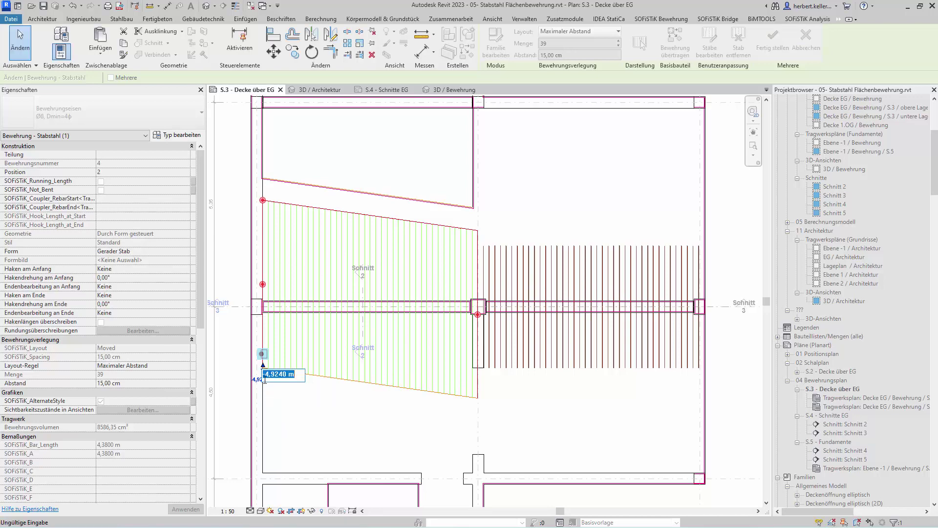
{"action": "key", "text": "BackSpace"}
{"action": "type", "text": "800"}
{"action": "key", "text": "Return"}
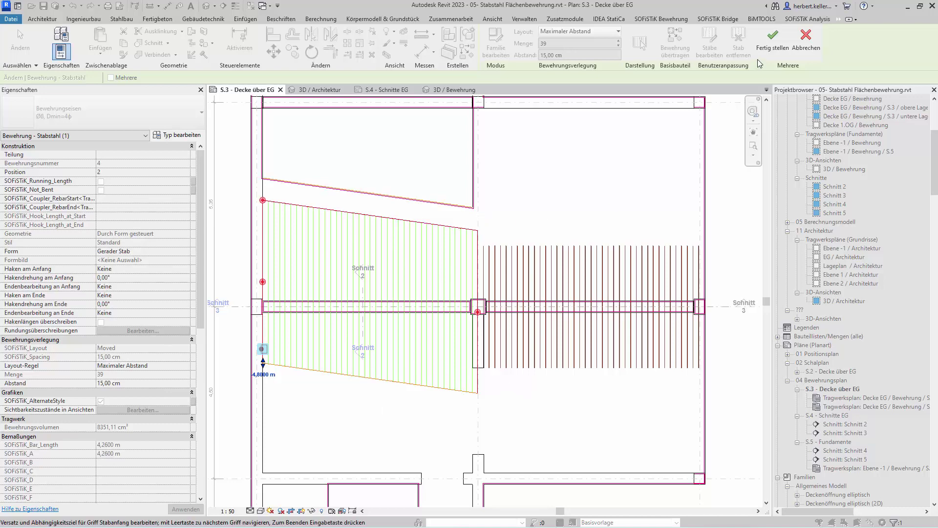
{"action": "left_click", "coordinate": [772, 46]}
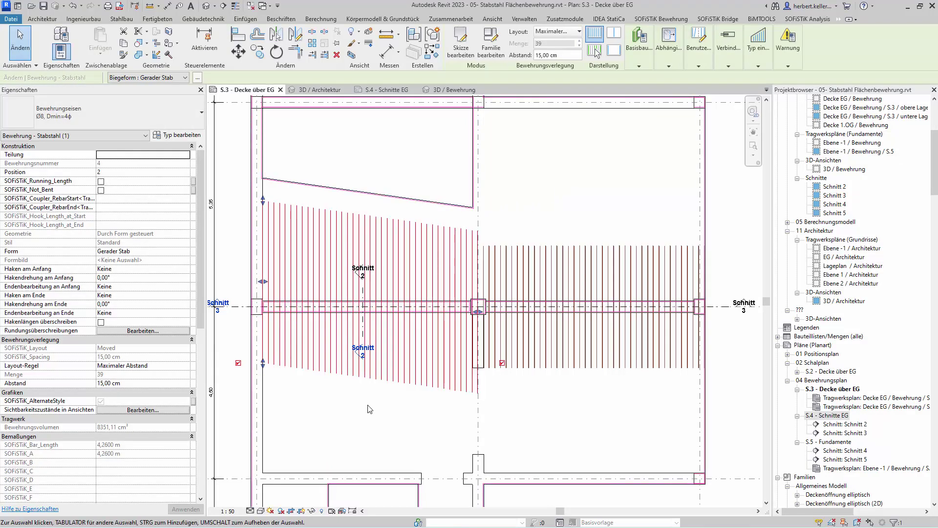
{"action": "left_click", "coordinate": [548, 356]}
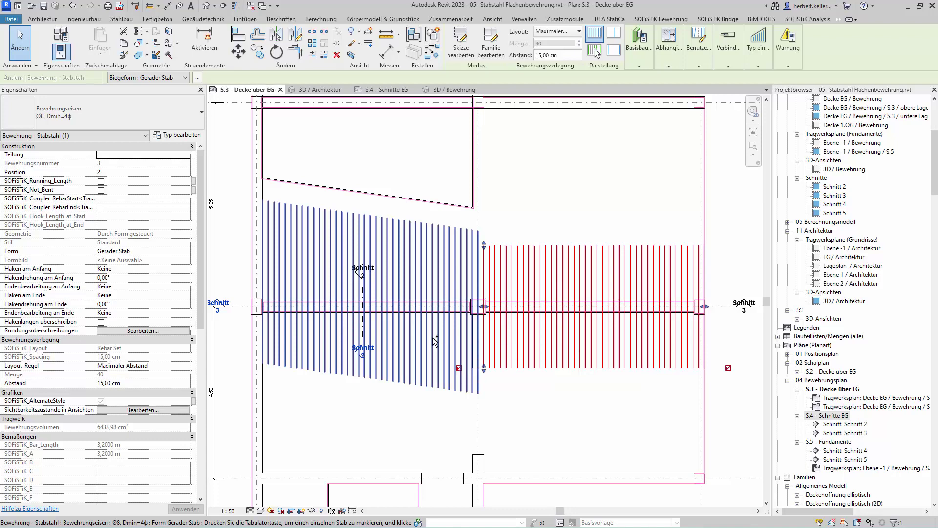
{"action": "left_click", "coordinate": [481, 337], "text": "ctrl"}
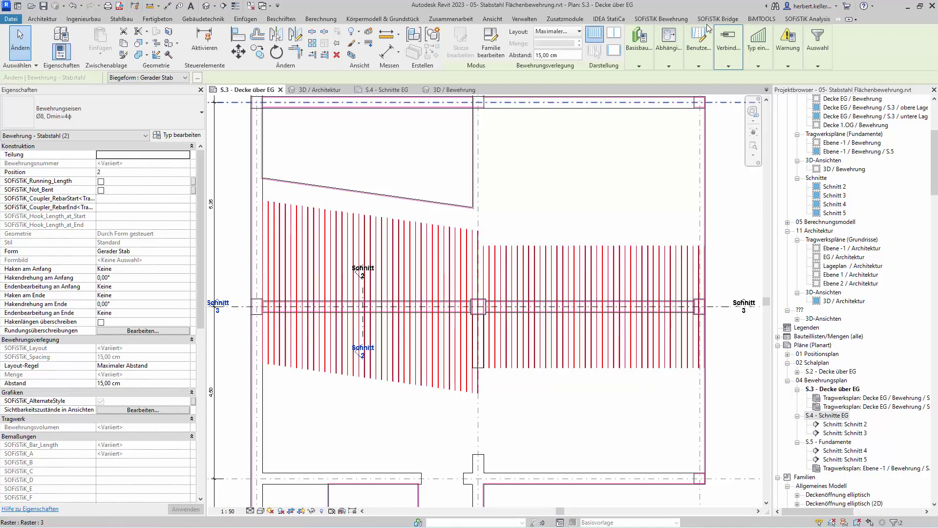
Tag the bar sets 39Ø8-15 and 40Ø8-15, moving the 39Ø8-15 label above the section mark.
{"action": "left_click", "coordinate": [674, 18]}
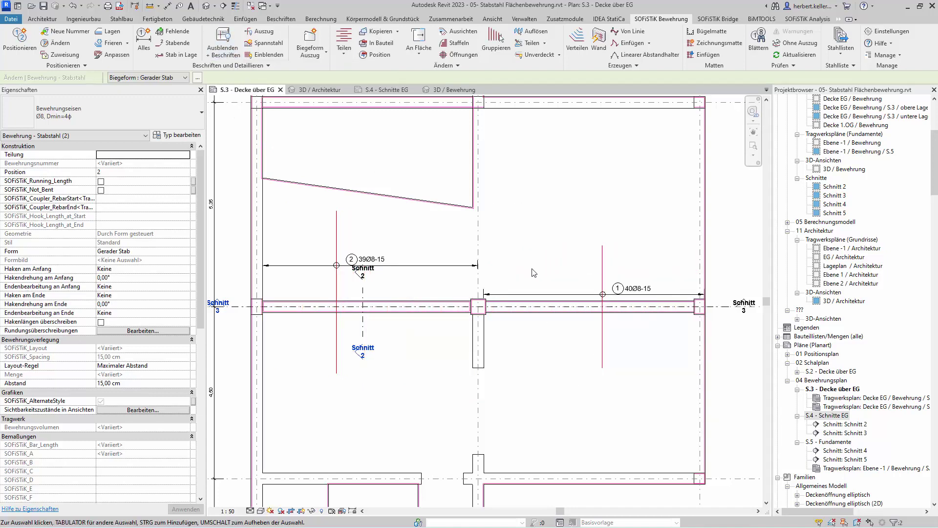
{"action": "left_click", "coordinate": [407, 267]}
{"action": "left_click_drag", "start_coordinate": [405, 254], "coordinate": [407, 250]}
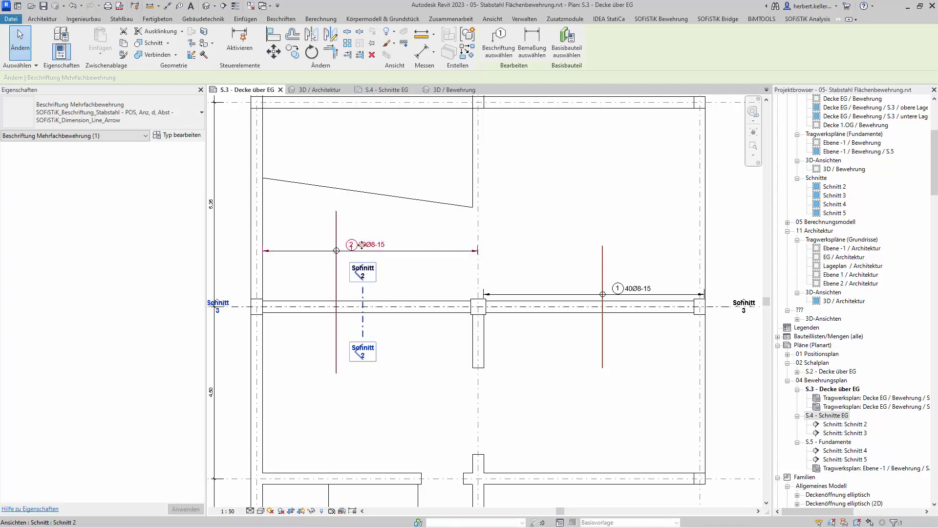
{"action": "key", "text": "Escape"}
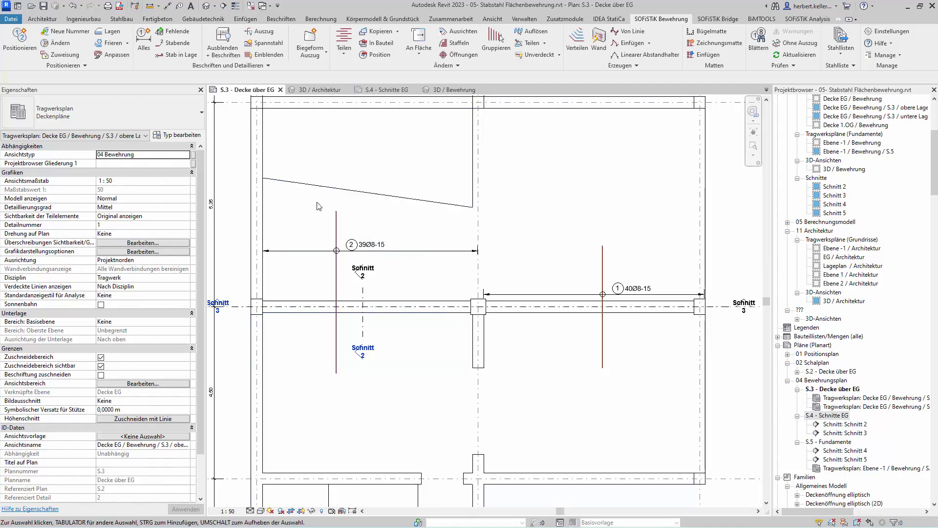
Choose which bars of the 39Ø8-15 set are displayed along its extract line.
{"action": "left_click", "coordinate": [337, 223]}
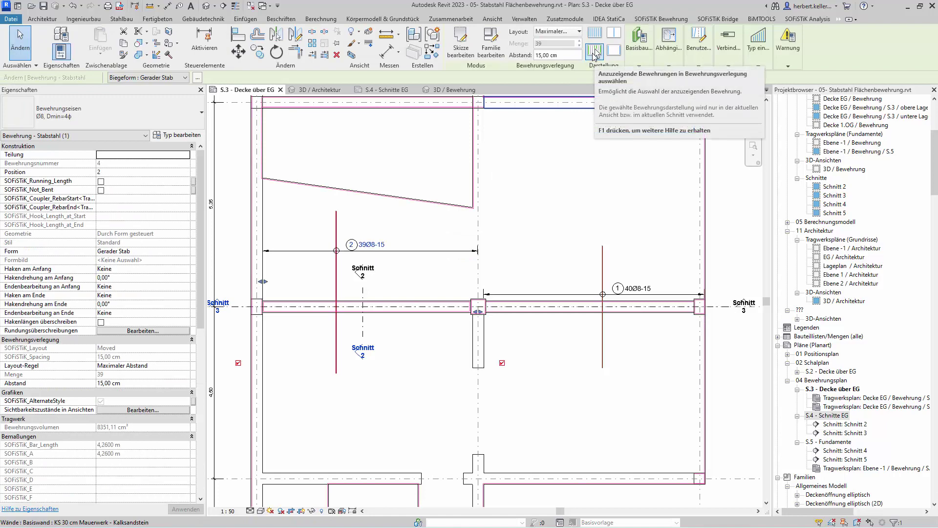
{"action": "left_click", "coordinate": [595, 51]}
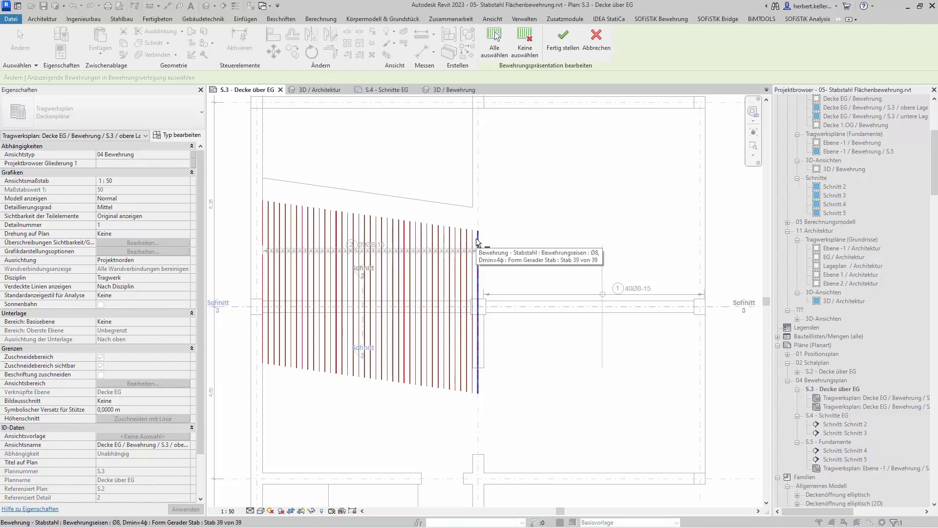
{"action": "left_click", "coordinate": [563, 47]}
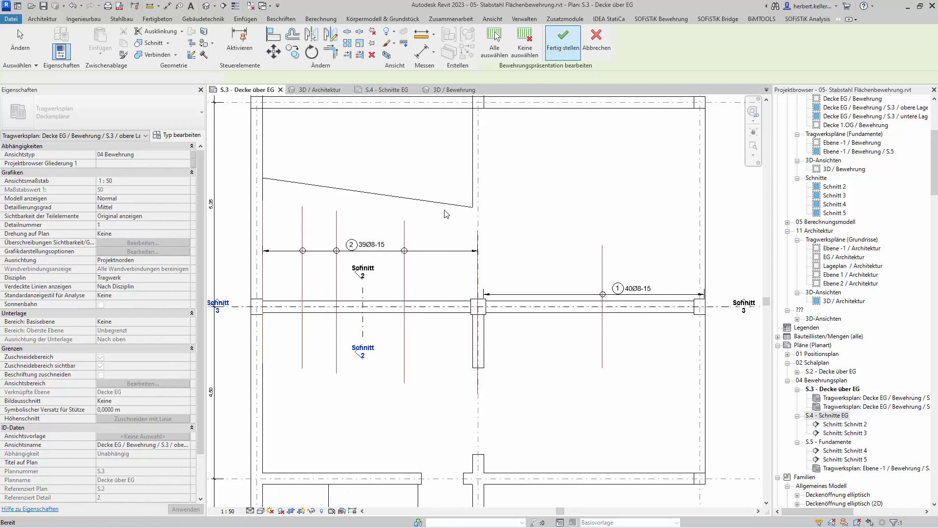
{"action": "left_click", "coordinate": [299, 212]}
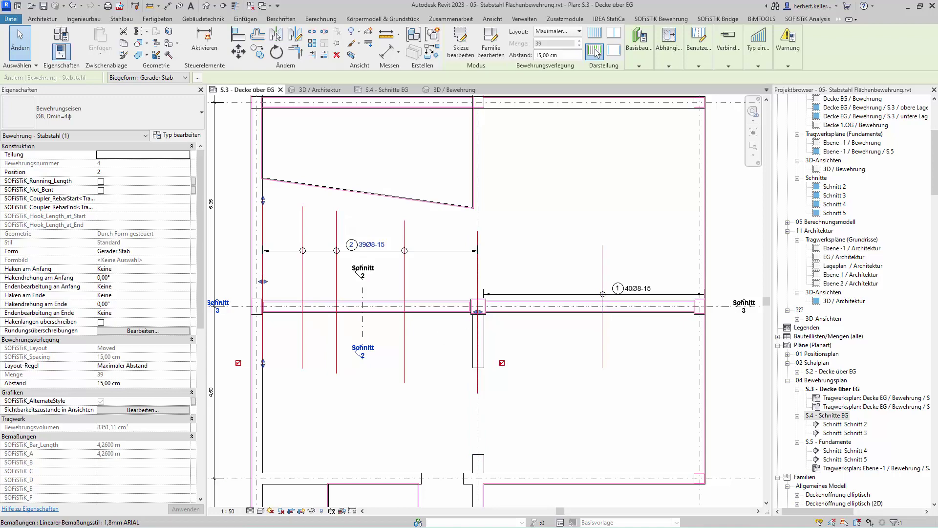
Place a Biegeform Auszug bar extract for the 39Ø8 slab bar set beside the plan.
{"action": "scroll", "coordinate": [554, 417], "scroll_direction": "down", "scroll_amount": 2}
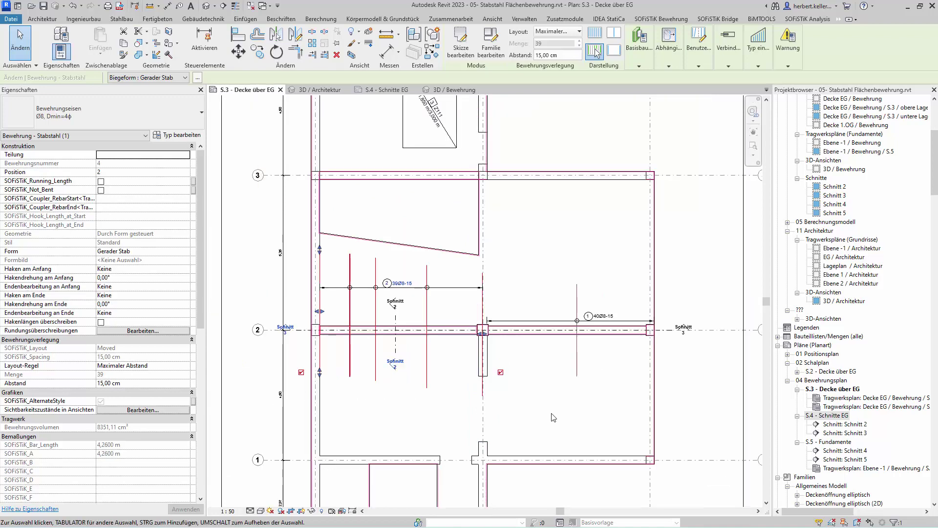
{"action": "left_click", "coordinate": [527, 423]}
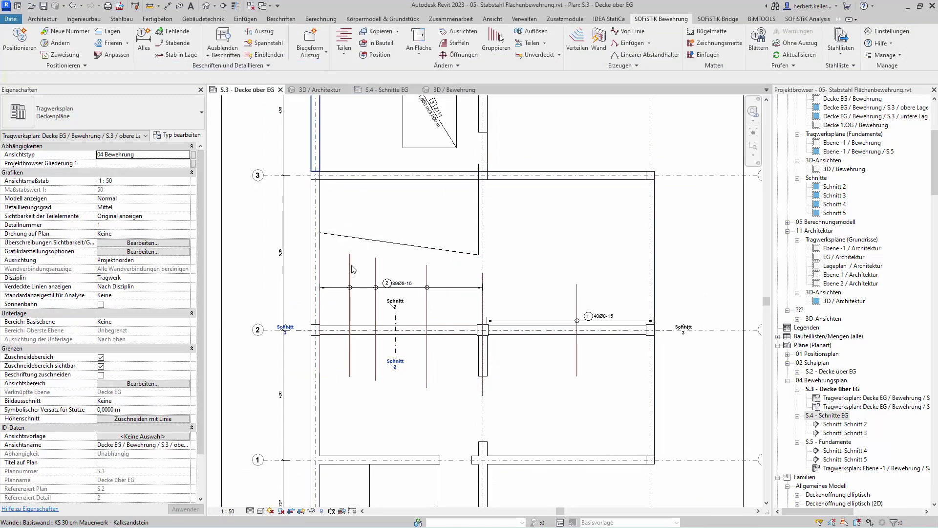
{"action": "left_click", "coordinate": [378, 306]}
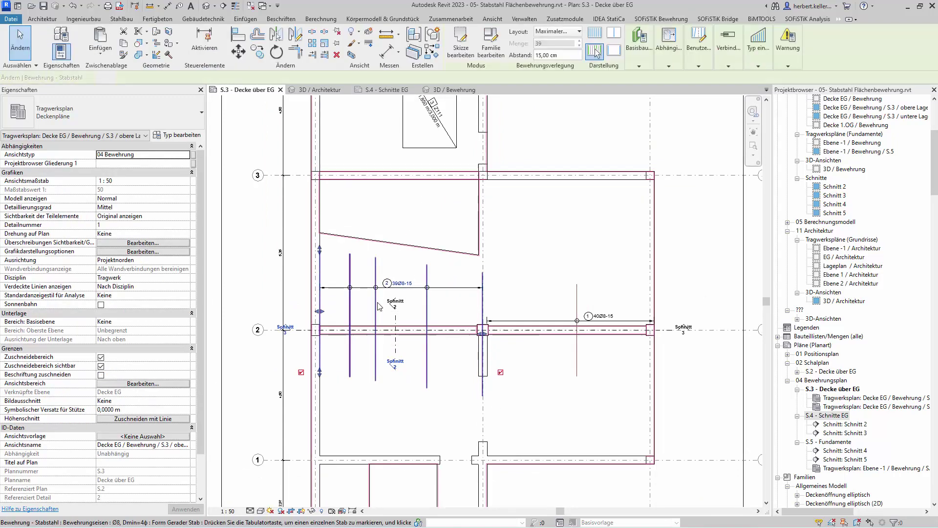
{"action": "left_click", "coordinate": [661, 18]}
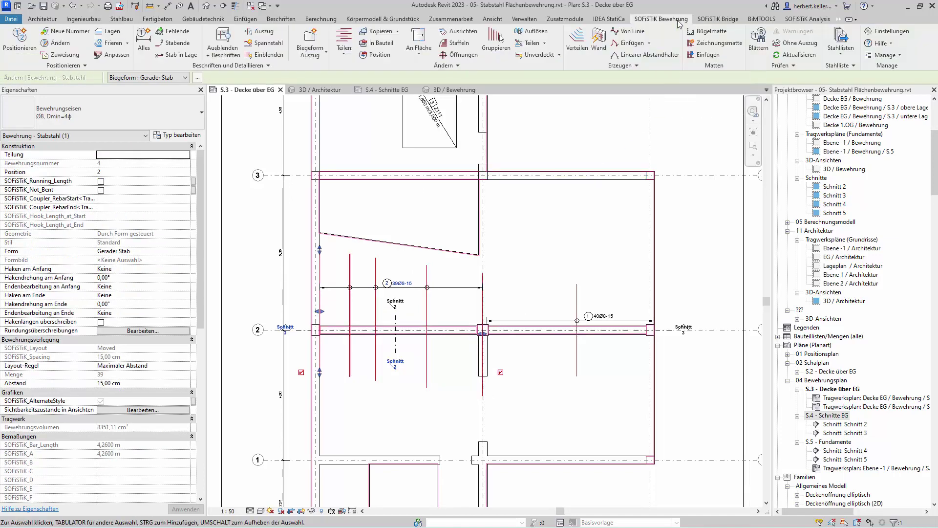
{"action": "left_click", "coordinate": [313, 41]}
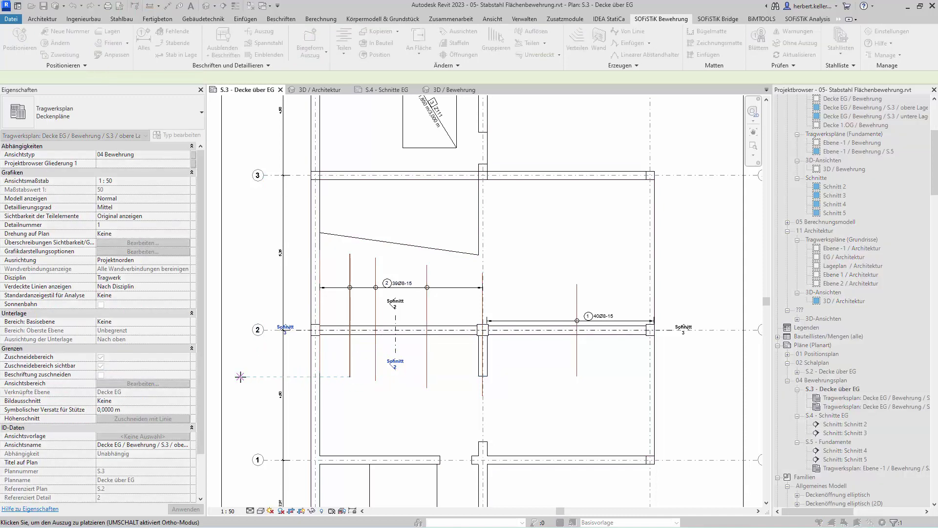
{"action": "key", "text": "Escape"}
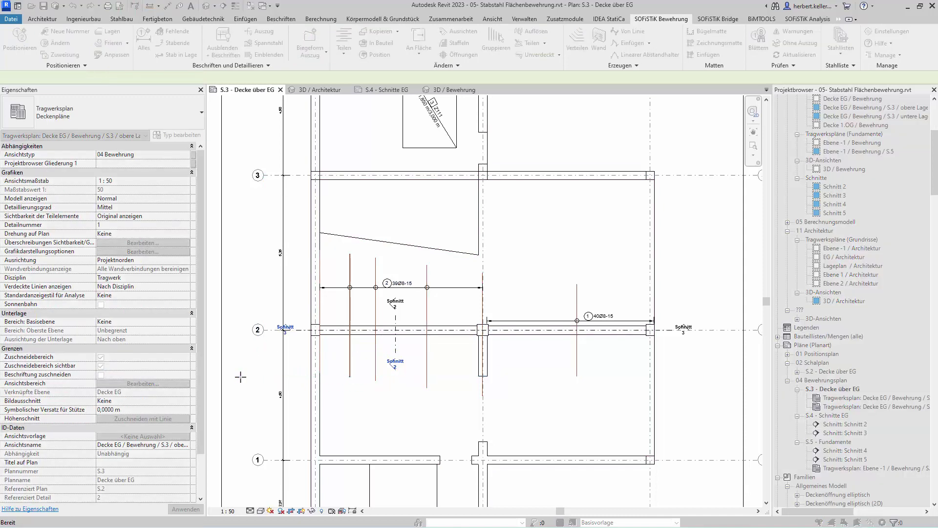
{"action": "key", "text": "Return"}
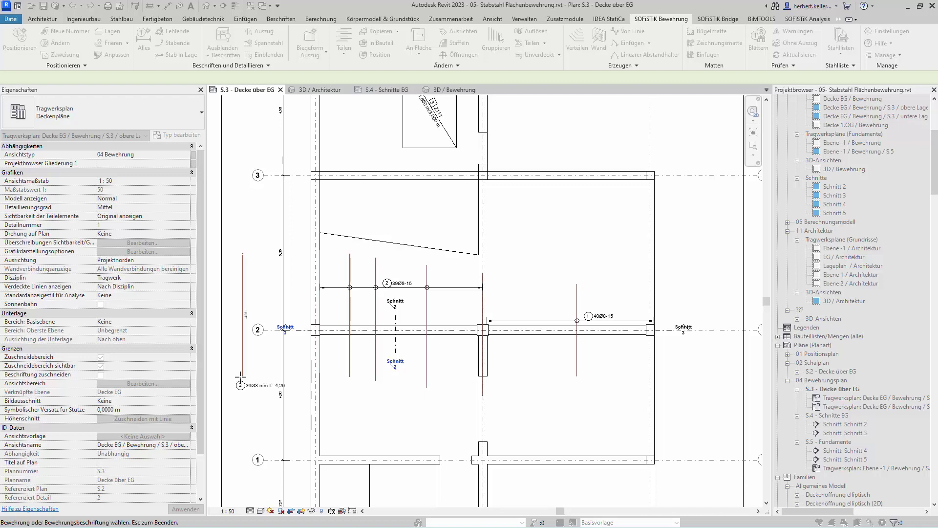
Set the 39Ø8 mm L=4,26 label's Ausrichtung to Vertikal and nudge it left.
{"action": "scroll", "coordinate": [244, 379], "scroll_direction": "up", "scroll_amount": 1}
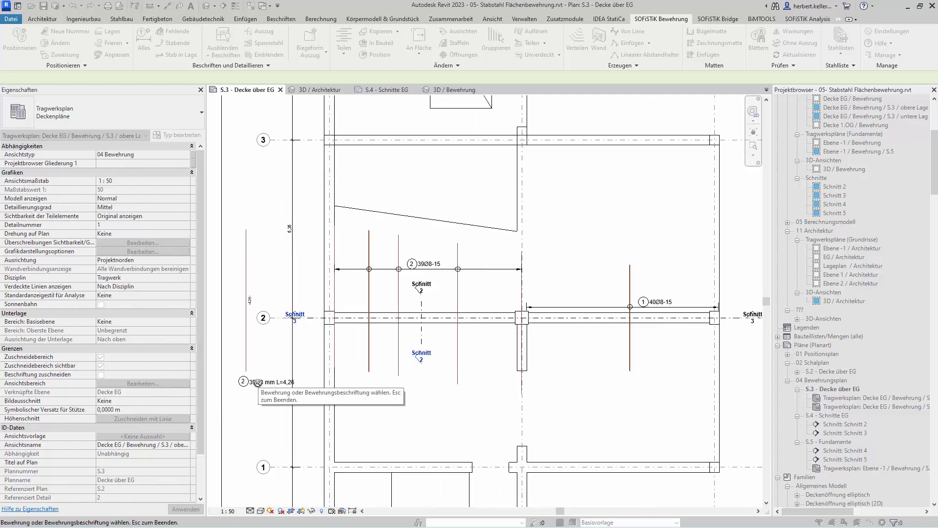
{"action": "left_click", "coordinate": [257, 383]}
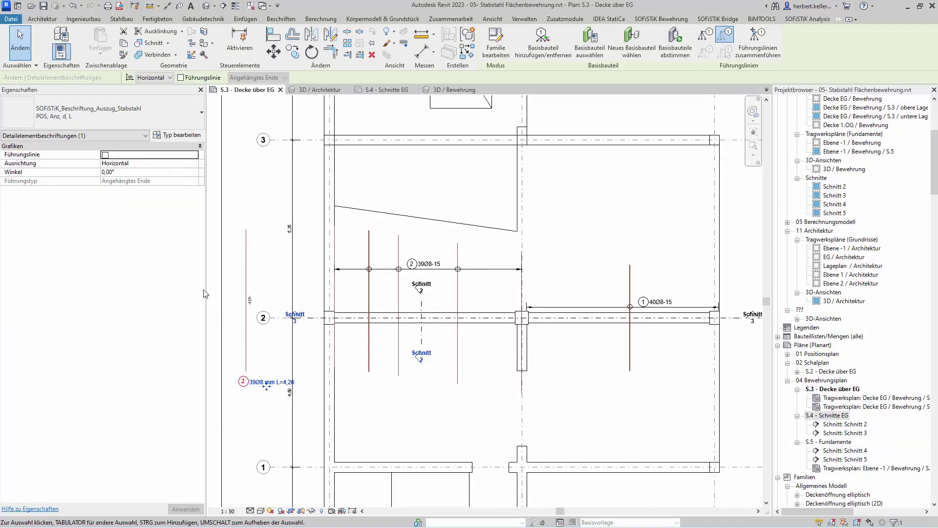
{"action": "left_click", "coordinate": [150, 165]}
{"action": "left_click", "coordinate": [194, 163]}
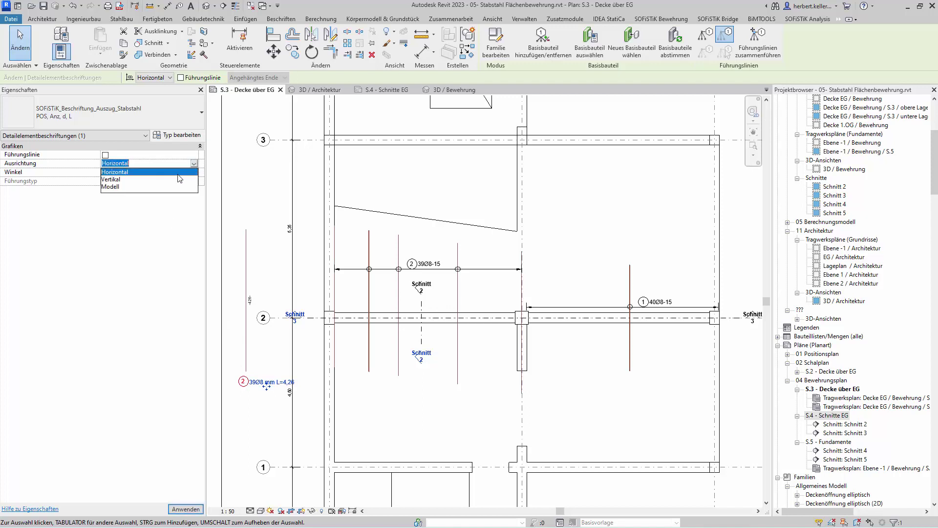
{"action": "left_click", "coordinate": [134, 179]}
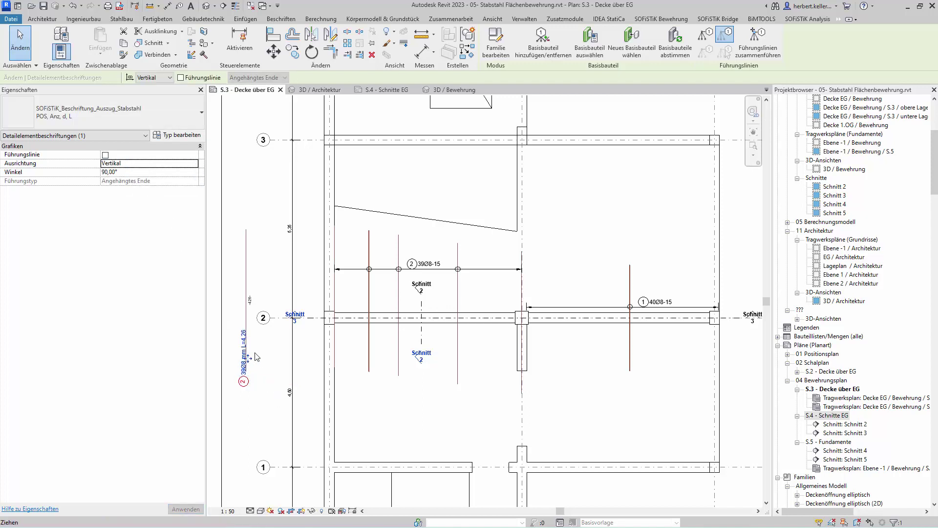
{"action": "left_click_drag", "start_coordinate": [249, 361], "coordinate": [243, 362]}
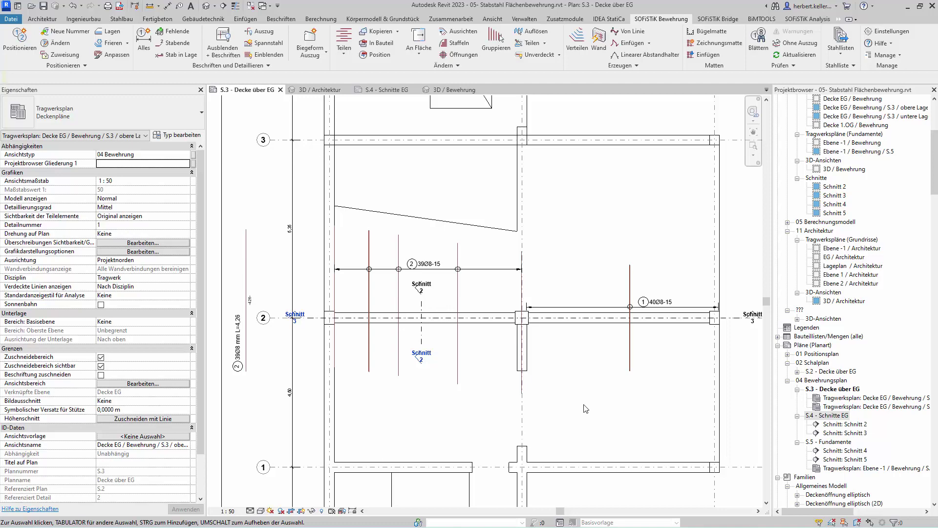
Deactivate the plan viewport on sheet S.3 and zoom back into the left slab plan.
{"action": "scroll", "coordinate": [586, 408], "scroll_direction": "down", "scroll_amount": 2}
{"action": "scroll", "coordinate": [591, 433], "scroll_direction": "down", "scroll_amount": 2}
{"action": "scroll", "coordinate": [604, 462], "scroll_direction": "down", "scroll_amount": 2}
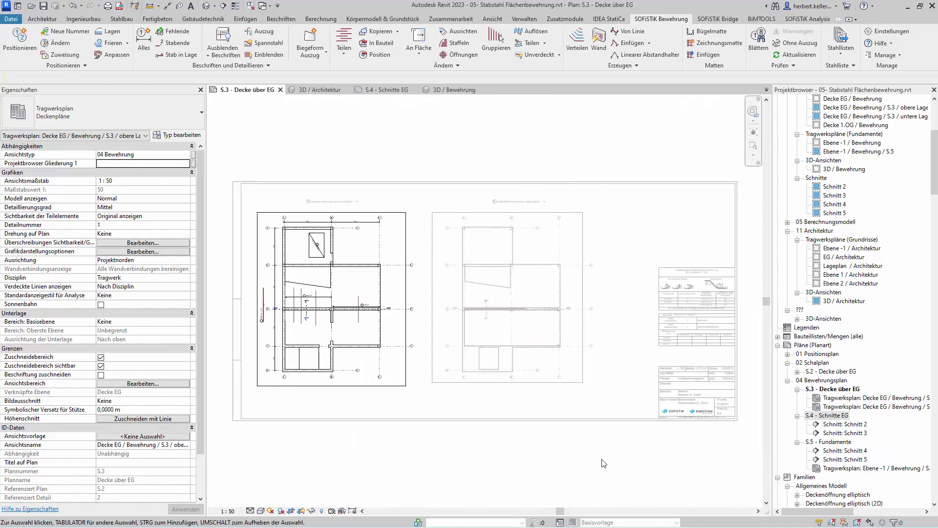
{"action": "double_click", "coordinate": [434, 404]}
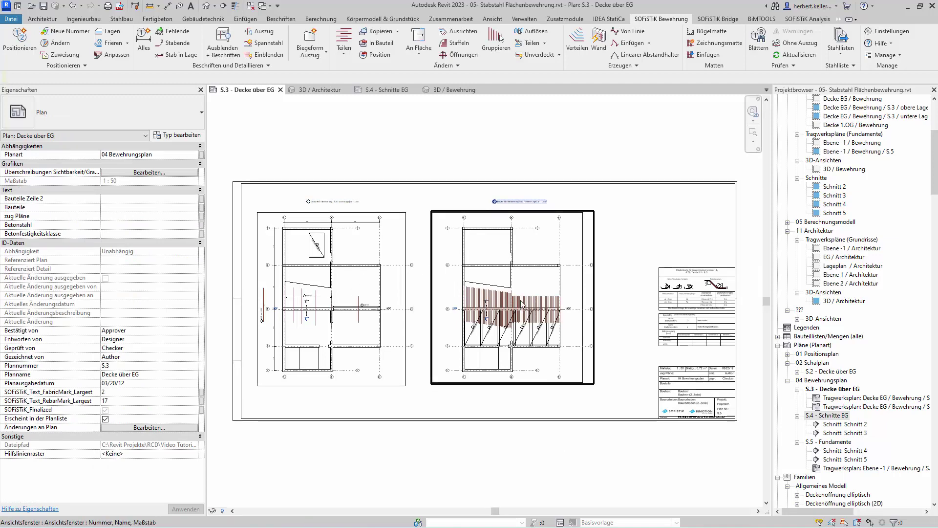
{"action": "scroll", "coordinate": [505, 252], "scroll_direction": "up", "scroll_amount": 3}
{"action": "scroll", "coordinate": [505, 252], "scroll_direction": "up", "scroll_amount": 2}
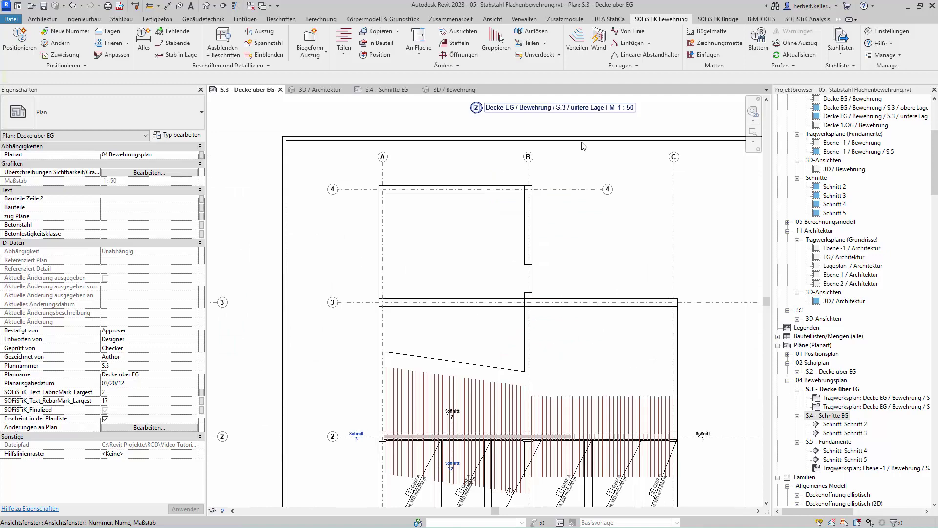
{"action": "scroll", "coordinate": [553, 256], "scroll_direction": "down", "scroll_amount": 4}
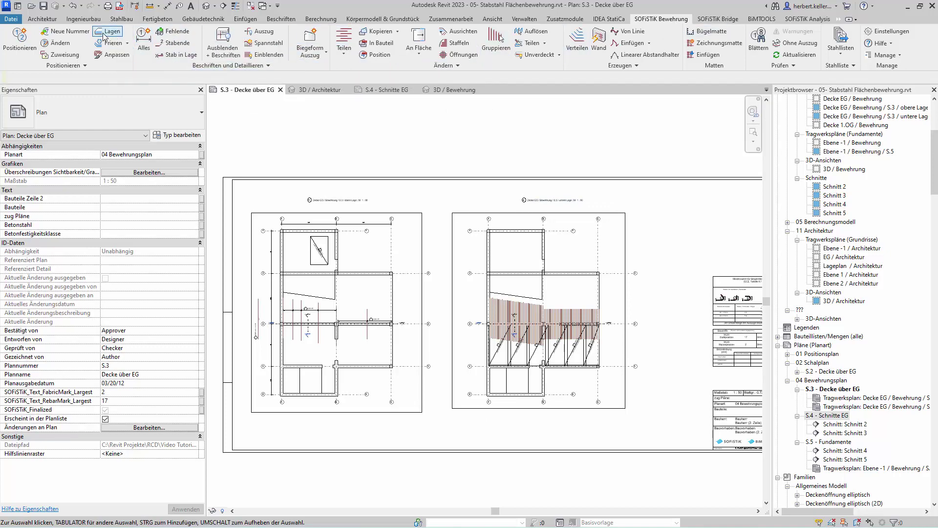
{"action": "left_click", "coordinate": [470, 163]}
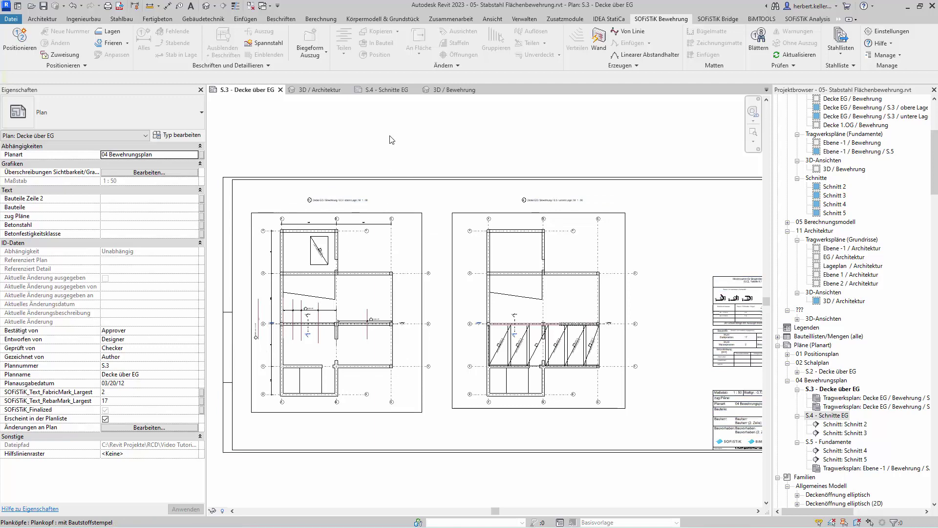
{"action": "scroll", "coordinate": [297, 360], "scroll_direction": "up", "scroll_amount": 3}
{"action": "scroll", "coordinate": [317, 324], "scroll_direction": "up", "scroll_amount": 2}
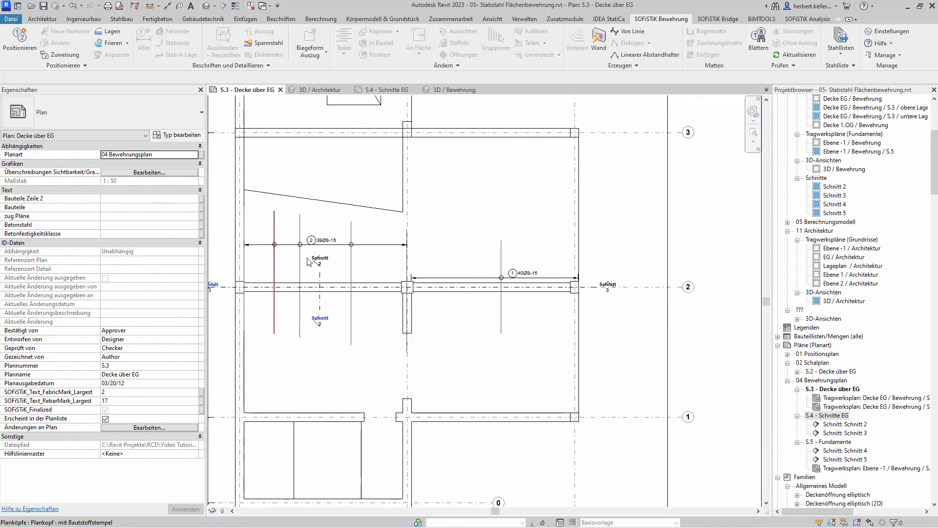
Open sheet S.4 - Schnitte EG and zoom into the Schnitt 2 beam section.
{"action": "left_click", "coordinate": [388, 91]}
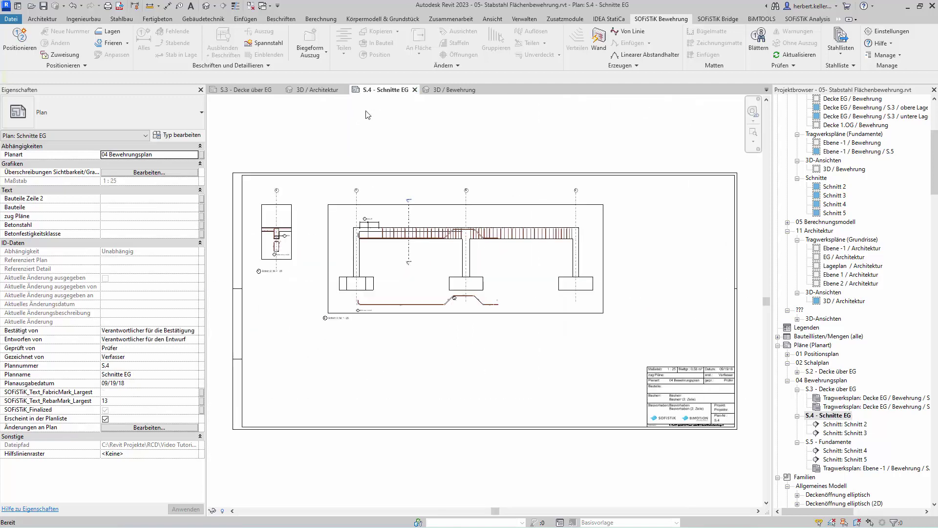
{"action": "scroll", "coordinate": [274, 229], "scroll_direction": "up", "scroll_amount": 2}
{"action": "scroll", "coordinate": [299, 254], "scroll_direction": "up", "scroll_amount": 2}
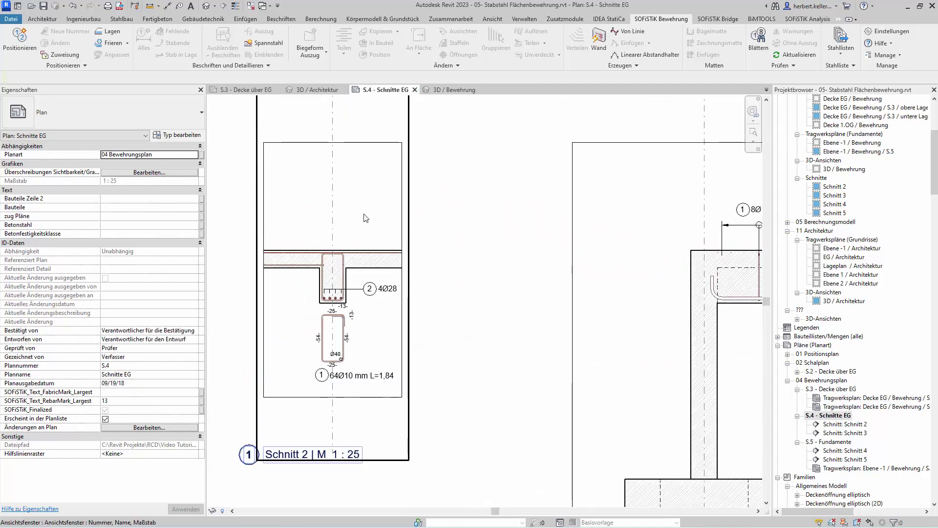
{"action": "left_click", "coordinate": [354, 220]}
{"action": "scroll", "coordinate": [353, 220], "scroll_direction": "up", "scroll_amount": 2}
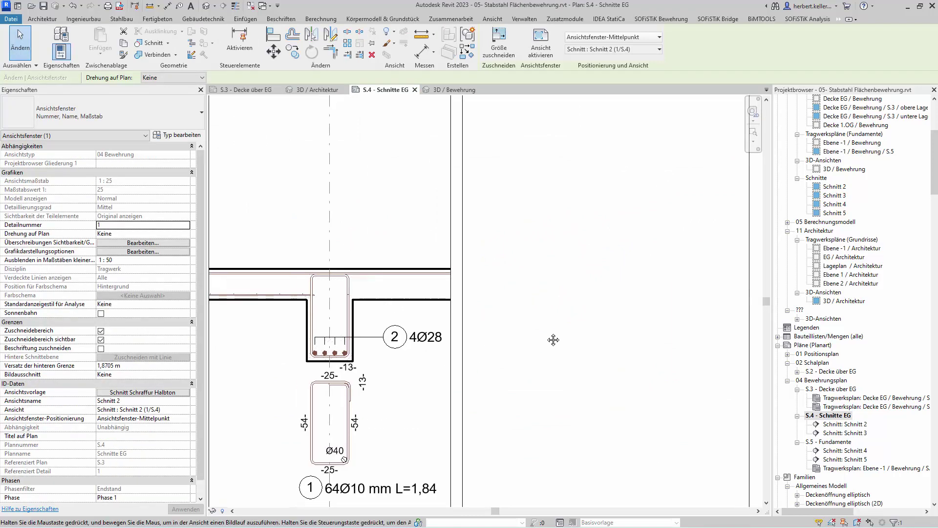
{"action": "middle_click_drag", "start_coordinate": [478, 356], "coordinate": [538, 347]}
{"action": "scroll", "coordinate": [538, 347], "scroll_direction": "up", "scroll_amount": 2}
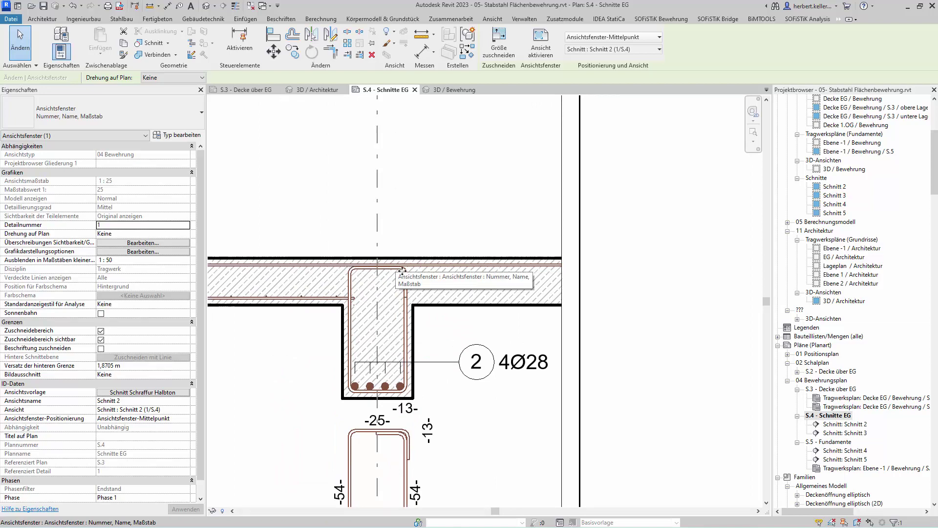
Toggle Thin Lines on and off to check lineweights, then show the 3D / Bewehrung view.
{"action": "left_click", "coordinate": [236, 5]}
{"action": "key", "text": "Escape"}
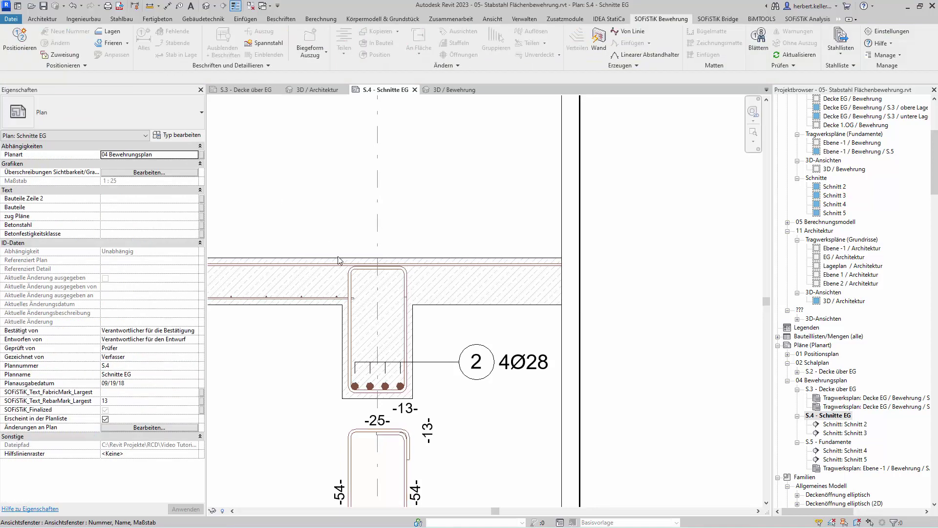
{"action": "scroll", "coordinate": [347, 269], "scroll_direction": "up", "scroll_amount": 3}
{"action": "scroll", "coordinate": [347, 269], "scroll_direction": "down", "scroll_amount": 2}
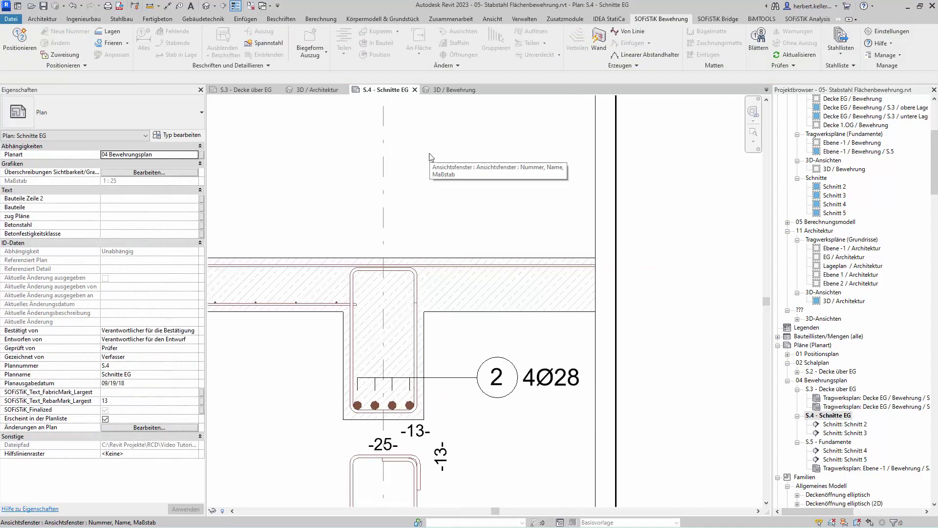
{"action": "left_click", "coordinate": [235, 7]}
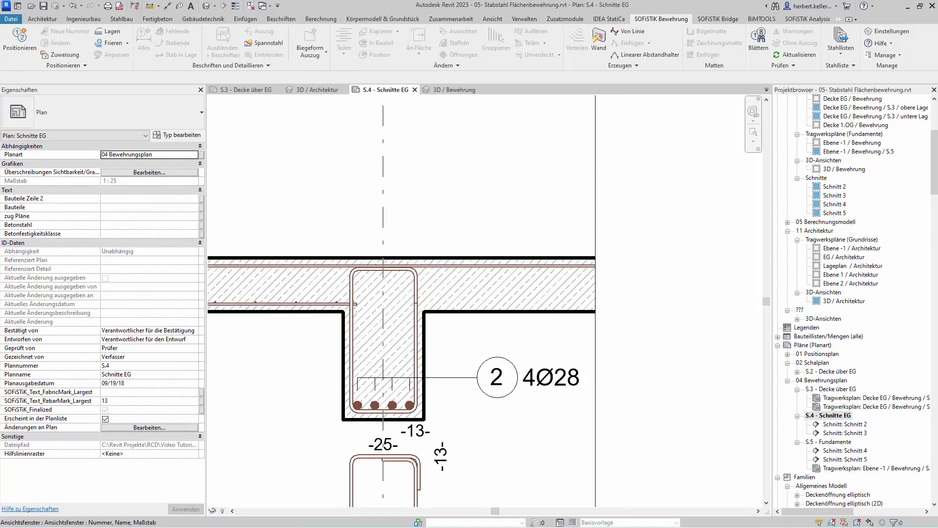
{"action": "left_click", "coordinate": [470, 90]}
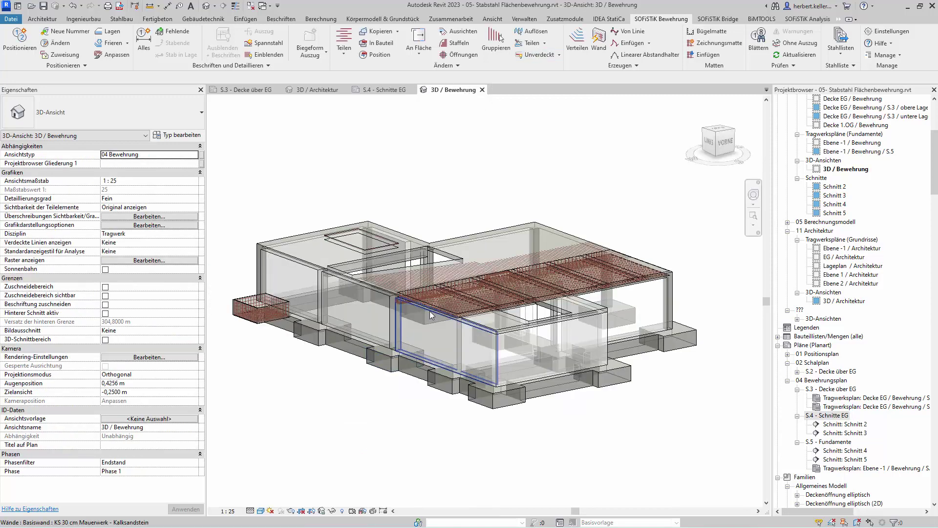
Zoom and orbit around the slab bar mesh running over the beam's stirrup cage.
{"action": "scroll", "coordinate": [430, 311], "scroll_direction": "up", "scroll_amount": 3}
{"action": "scroll", "coordinate": [403, 310], "scroll_direction": "up", "scroll_amount": 3}
{"action": "scroll", "coordinate": [305, 406], "scroll_direction": "up", "scroll_amount": 2}
{"action": "mouse_move", "coordinate": [305, 405]}
{"action": "middle_mouse_down", "text": "shift"}
{"action": "mouse_move", "coordinate": [348, 422]}
{"action": "mouse_move", "coordinate": [363, 413]}
{"action": "middle_mouse_up", "text": "shift"}
{"action": "scroll", "coordinate": [430, 313], "scroll_direction": "up", "scroll_amount": 2}
{"action": "scroll", "coordinate": [430, 313], "scroll_direction": "up", "scroll_amount": 2}
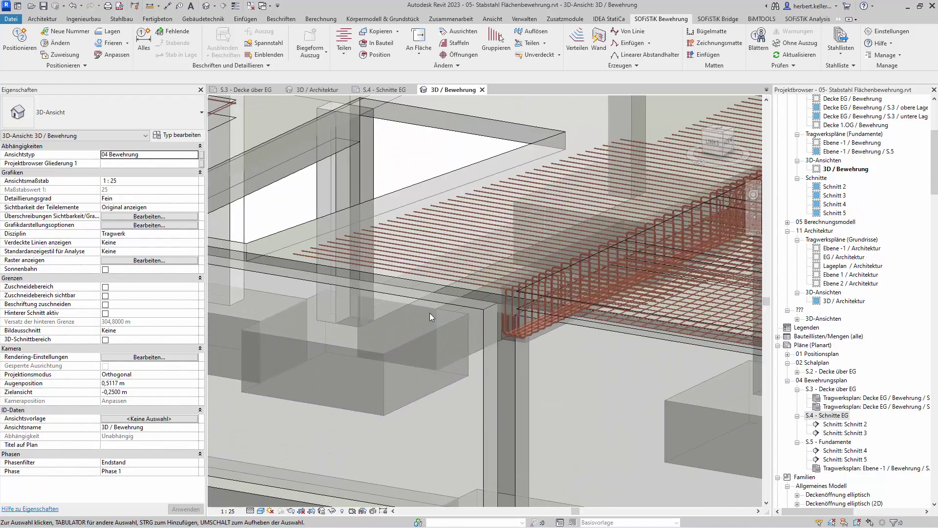
{"action": "mouse_move", "coordinate": [362, 256]}
{"action": "middle_mouse_down", "text": "shift"}
{"action": "mouse_move", "coordinate": [600, 346]}
{"action": "mouse_move", "coordinate": [467, 377]}
{"action": "middle_mouse_up", "text": "shift"}
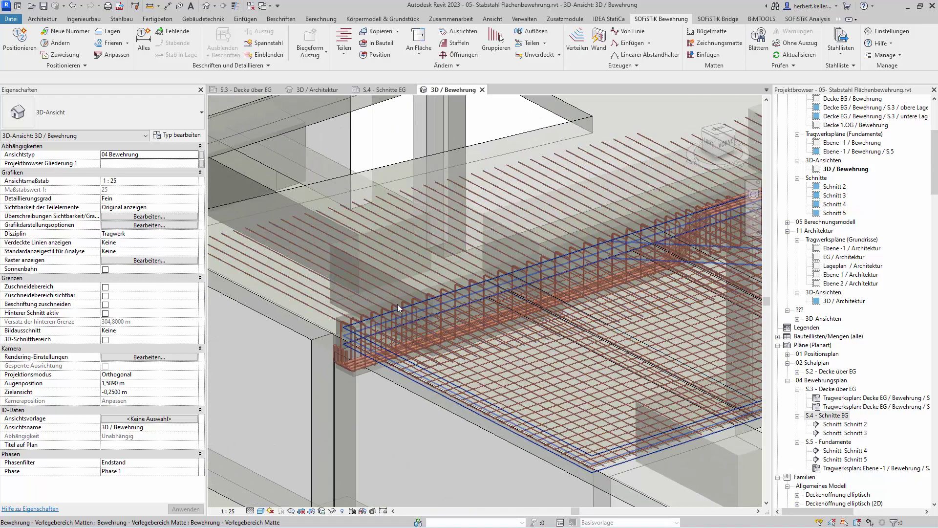